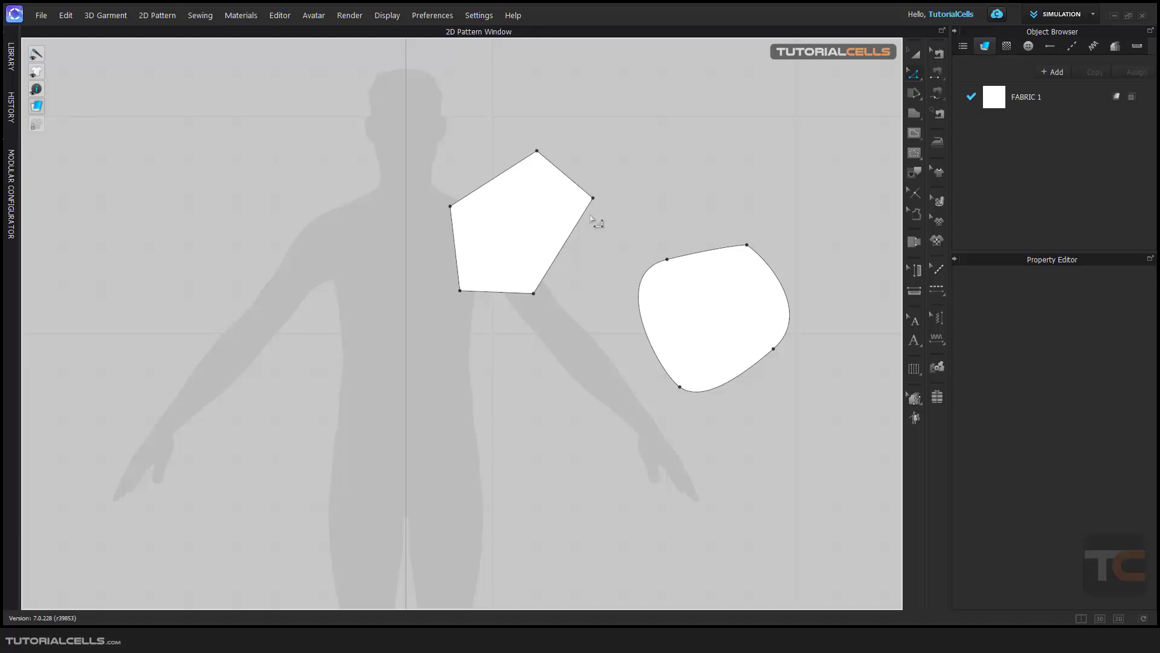
Select the pentagon's 16.90 cm upper-right edge and bring up its context menu.
{"action": "left_click", "coordinate": [584, 189]}
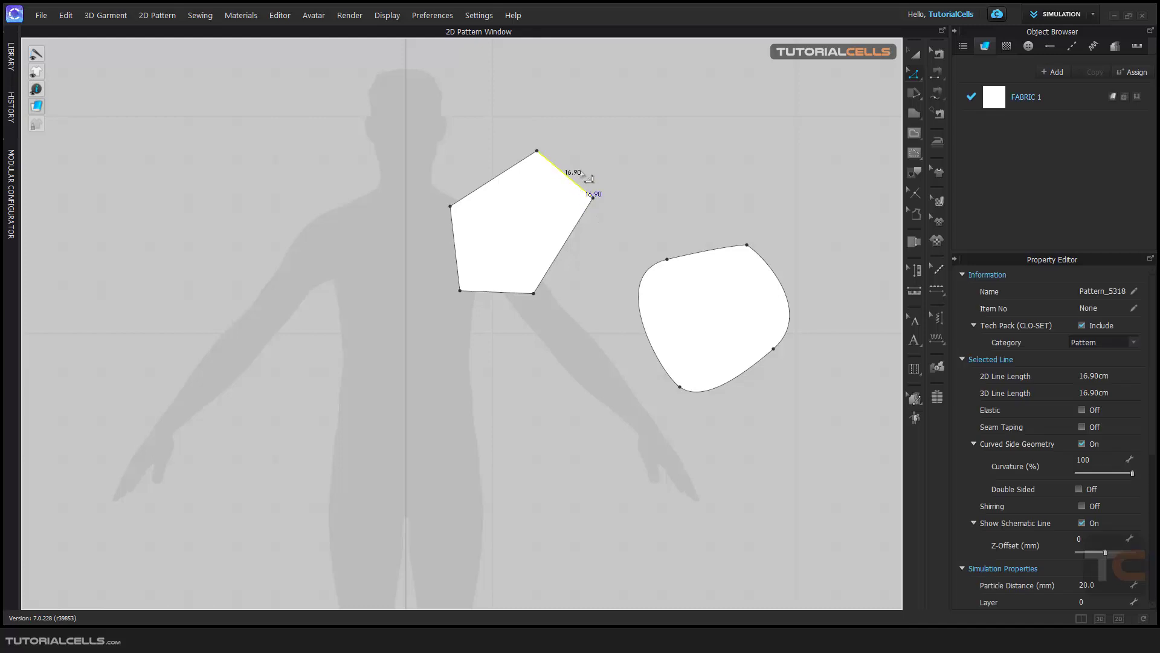
{"action": "left_click", "coordinate": [915, 75]}
{"action": "right_click", "coordinate": [576, 185]}
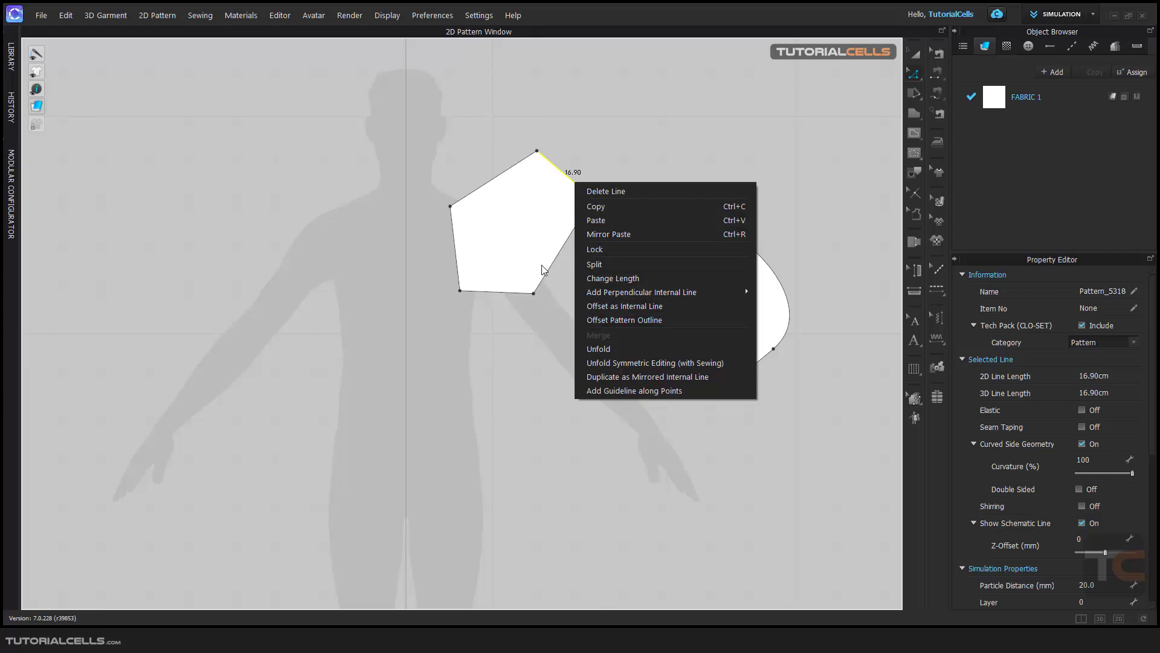
Start Offset as Internal Line on the upper-right edge and try different offset counts.
{"action": "left_click", "coordinate": [618, 310]}
{"action": "left_click_drag", "start_coordinate": [572, 200], "coordinate": [312, 171]}
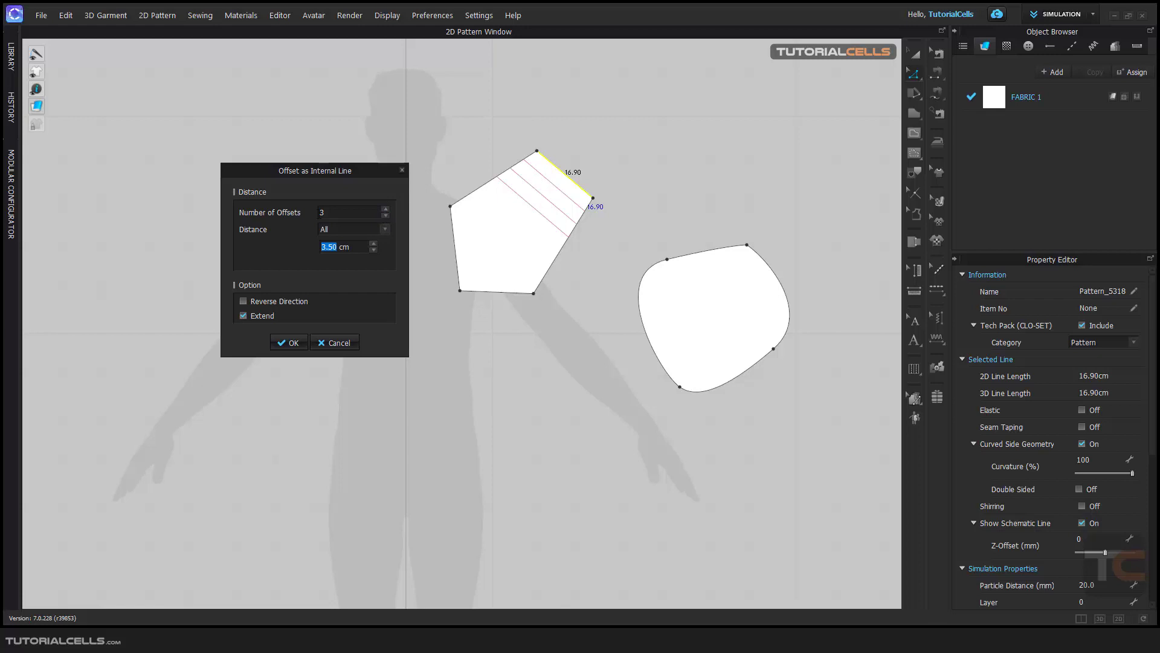
{"action": "left_click_drag", "start_coordinate": [293, 169], "coordinate": [311, 169]}
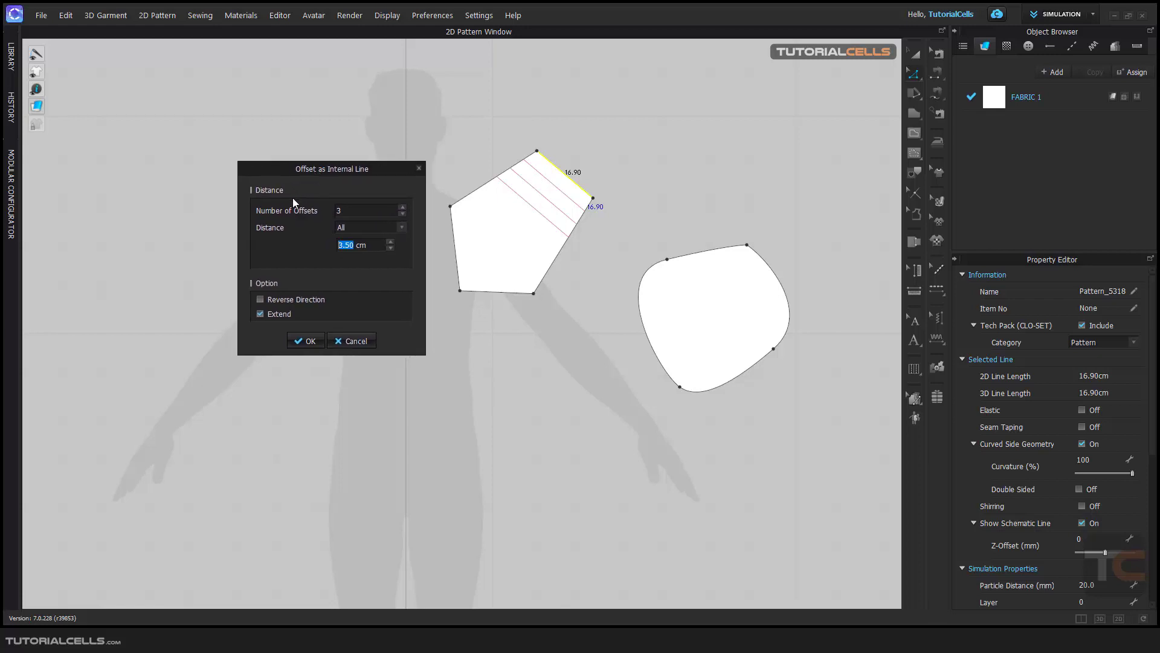
{"action": "left_click", "coordinate": [404, 208]}
{"action": "left_click", "coordinate": [404, 207]}
{"action": "left_click", "coordinate": [404, 214]}
{"action": "left_click", "coordinate": [404, 214]}
{"action": "left_click", "coordinate": [403, 214]}
Set 3 offsets at 6.50 cm, then switch Distance to Individual.
{"action": "left_click", "coordinate": [390, 241]}
{"action": "left_click", "coordinate": [390, 241]}
{"action": "left_click", "coordinate": [390, 241]}
{"action": "left_click", "coordinate": [403, 208]}
{"action": "left_click", "coordinate": [371, 244]}
{"action": "left_click", "coordinate": [400, 228]}
{"action": "left_click", "coordinate": [373, 244]}
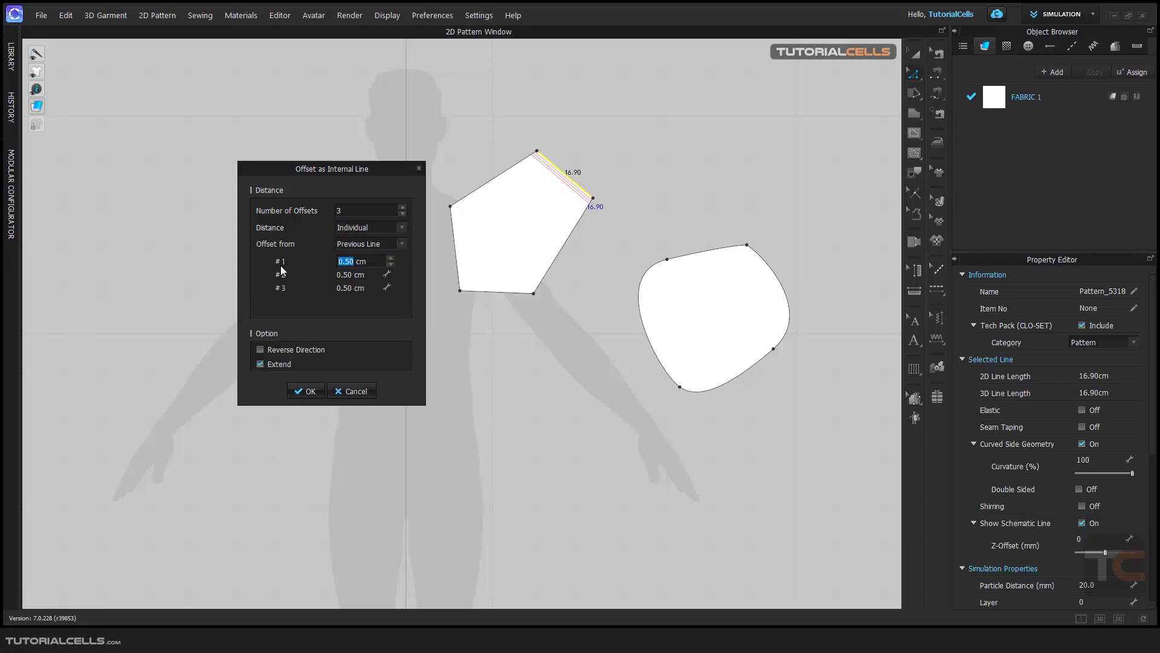
Switch Distance back to All at 6.50 cm, toggle Reverse Direction off again, and enable Extend.
{"action": "left_click", "coordinate": [375, 275]}
{"action": "left_click_drag", "start_coordinate": [387, 288], "coordinate": [615, 218]}
{"action": "left_click", "coordinate": [400, 226]}
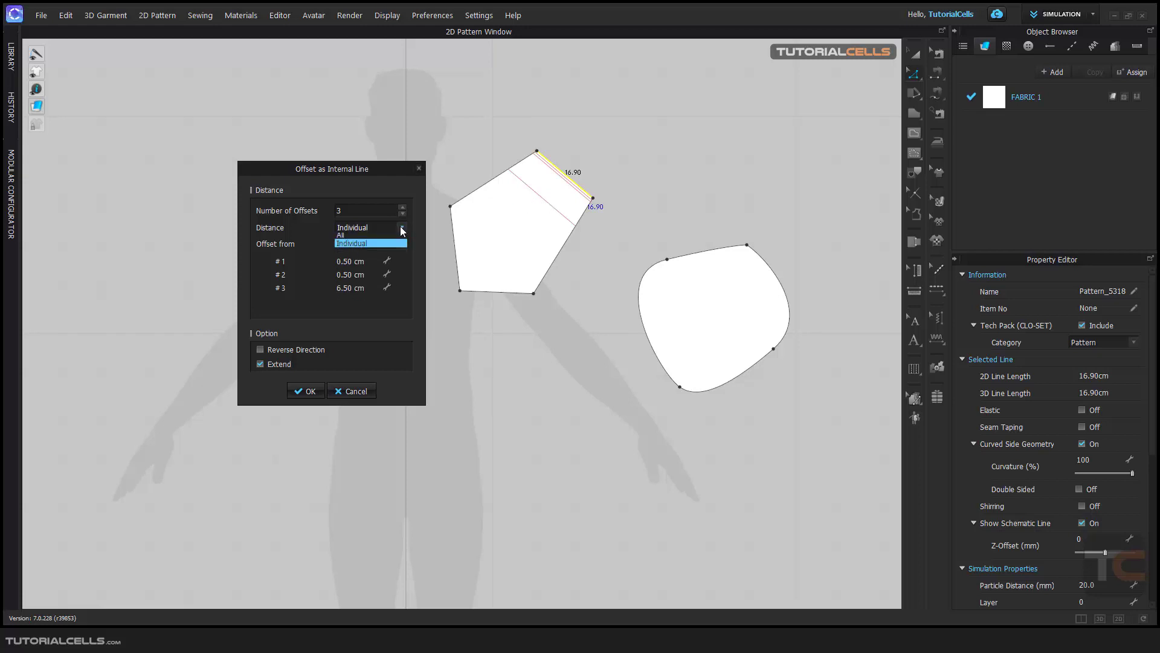
{"action": "left_click", "coordinate": [381, 238]}
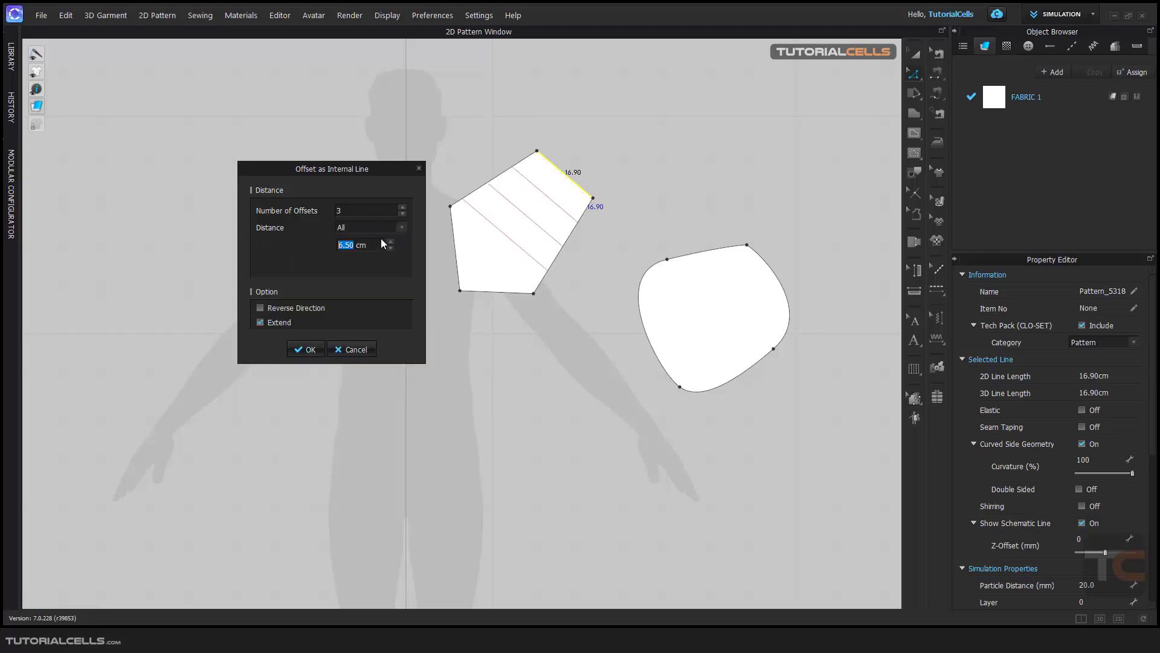
{"action": "left_click", "coordinate": [318, 310]}
{"action": "left_click", "coordinate": [296, 308]}
{"action": "left_click", "coordinate": [274, 320]}
Create the three offset internal lines and select them on the pentagon.
{"action": "left_click", "coordinate": [296, 349]}
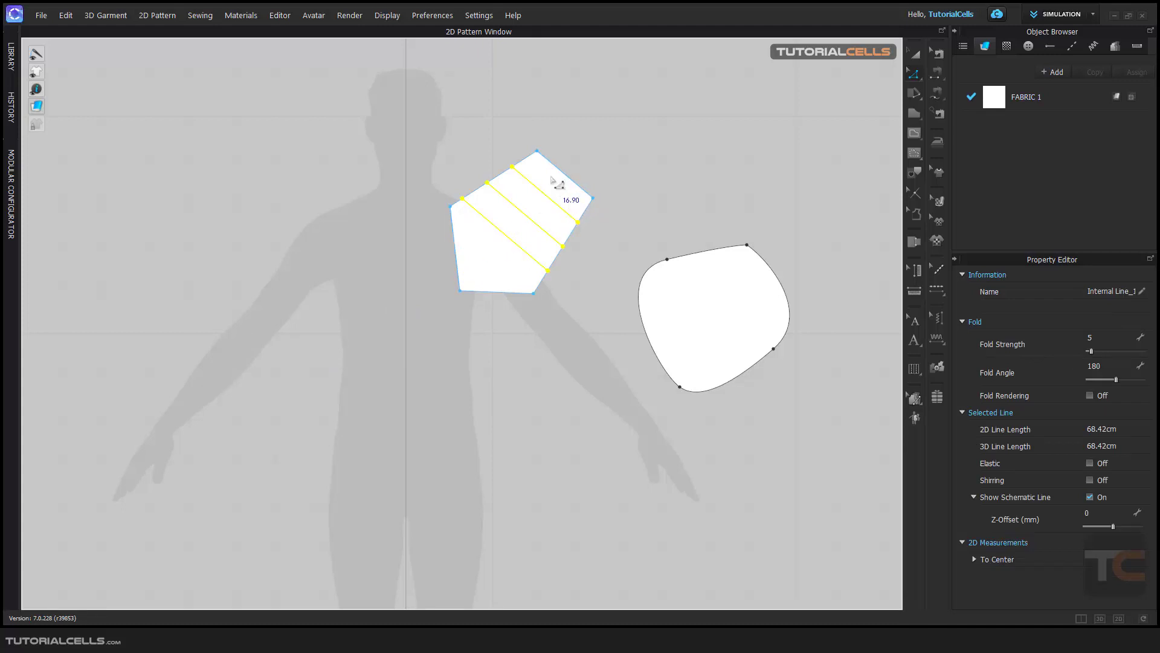
{"action": "left_click", "coordinate": [578, 168]}
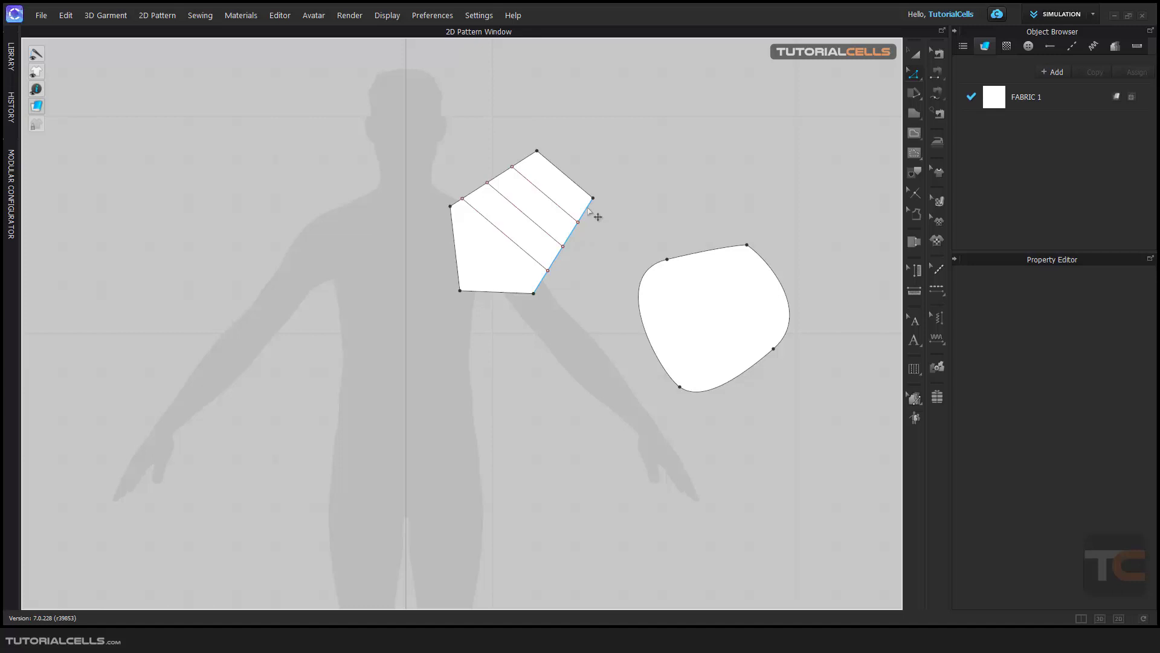
{"action": "left_click", "coordinate": [534, 221]}
{"action": "left_click", "coordinate": [542, 231], "text": "shift"}
{"action": "left_click", "coordinate": [529, 256], "text": "shift"}
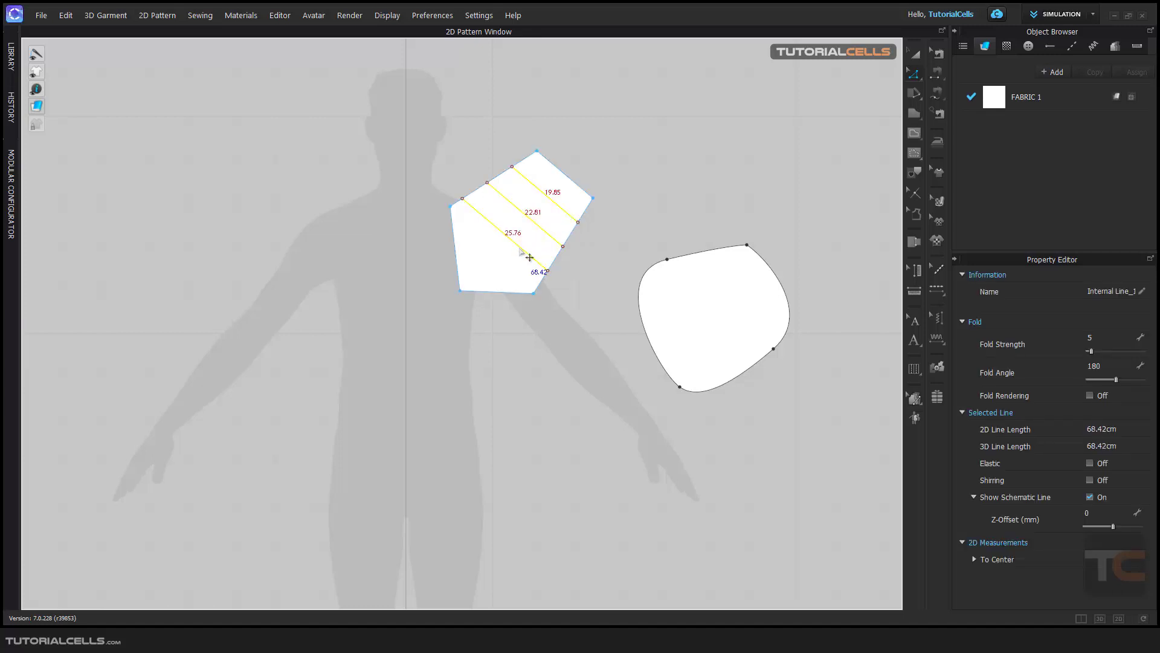
Check the internal lines' context menu, then select all internal lines and delete them.
{"action": "right_click", "coordinate": [521, 251]}
{"action": "mouse_move", "coordinate": [553, 455]}
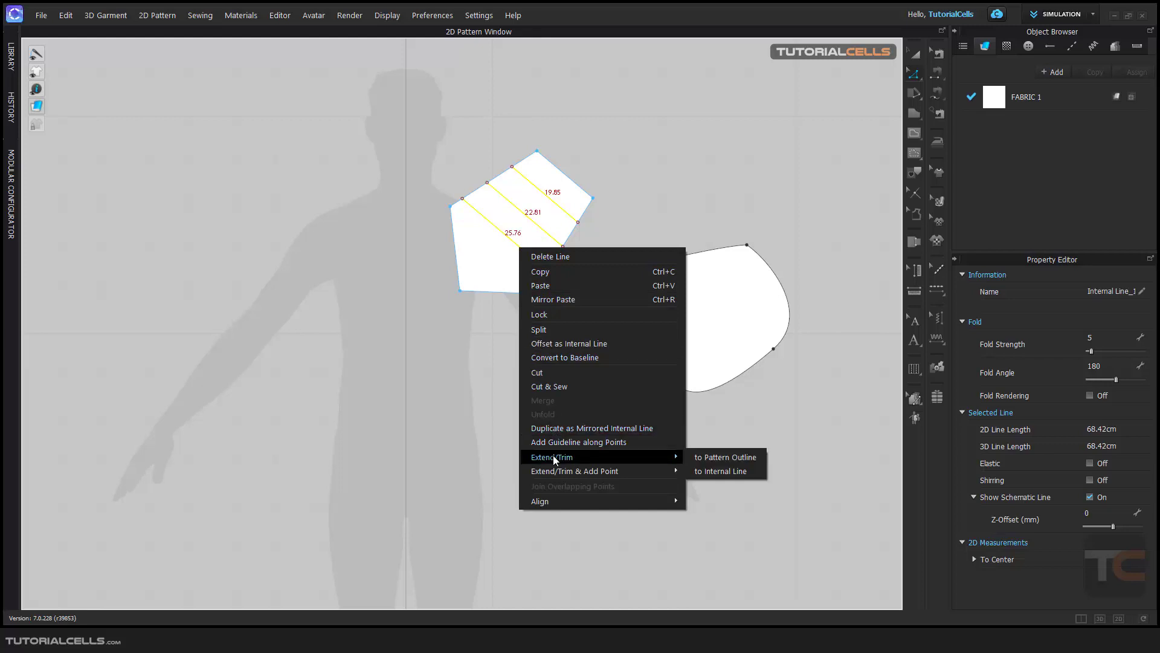
{"action": "left_click", "coordinate": [505, 388]}
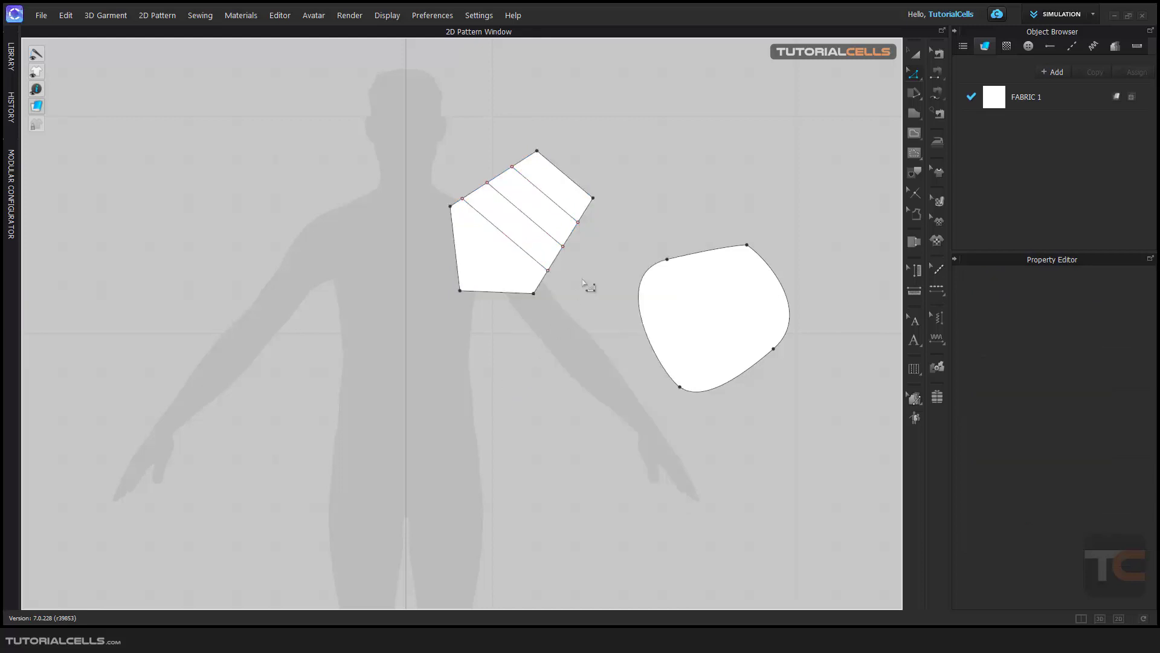
{"action": "key", "text": "ctrl+a"}
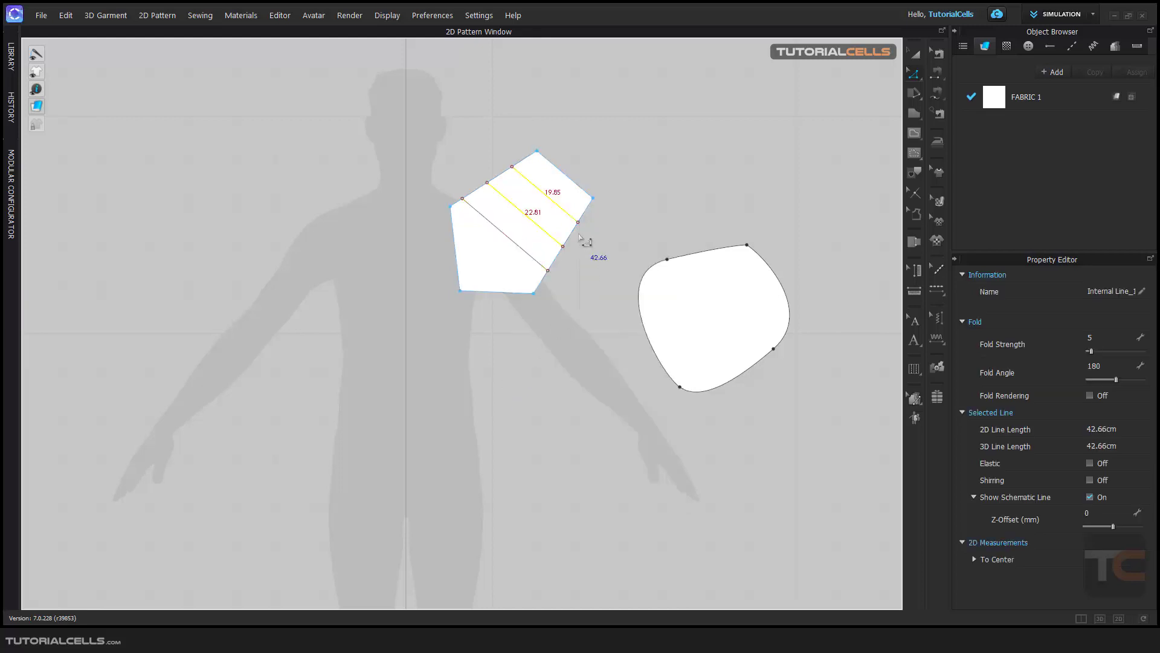
{"action": "key", "text": "Delete"}
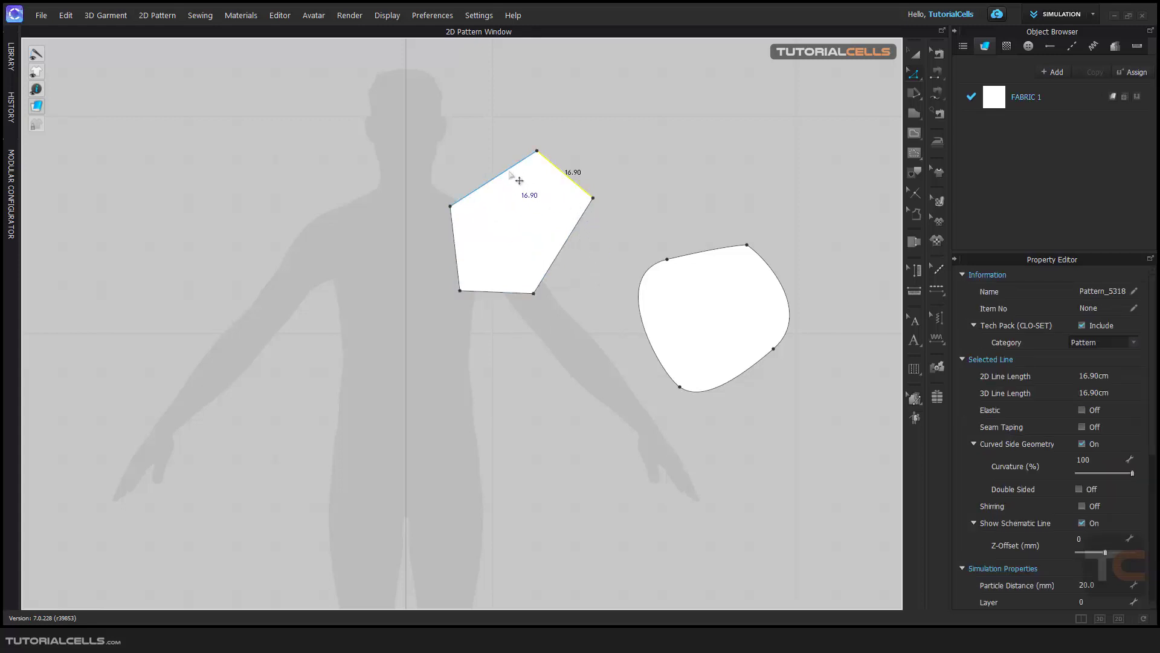
Offset the pentagon's upper-right outline edge inward with Retract at 5.50 cm.
{"action": "right_click", "coordinate": [575, 181]}
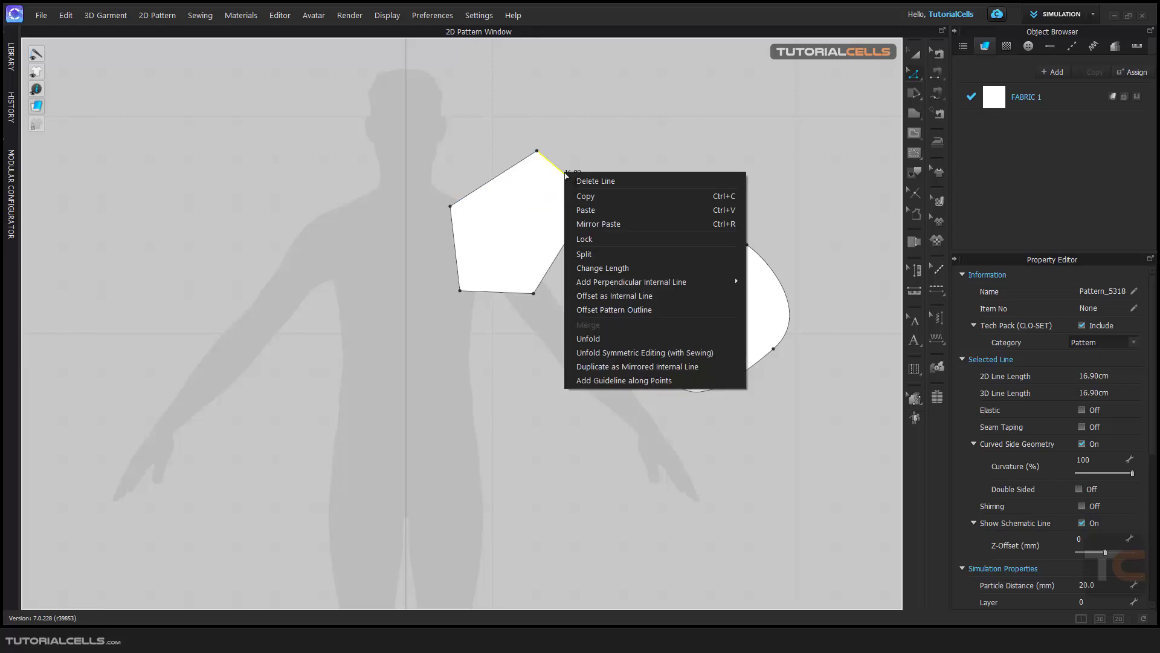
{"action": "left_click", "coordinate": [610, 309]}
{"action": "left_click_drag", "start_coordinate": [585, 239], "coordinate": [353, 186]}
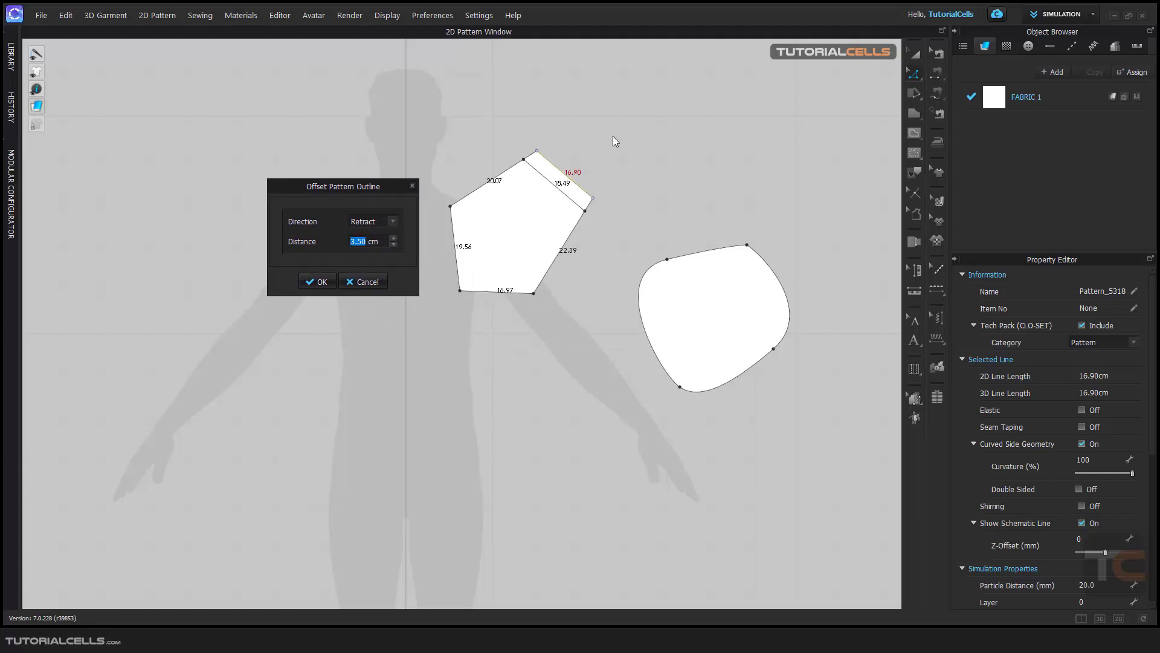
{"action": "left_click", "coordinate": [392, 223]}
{"action": "left_click", "coordinate": [384, 231]}
{"action": "left_click_drag", "start_coordinate": [436, 187], "coordinate": [281, 122]}
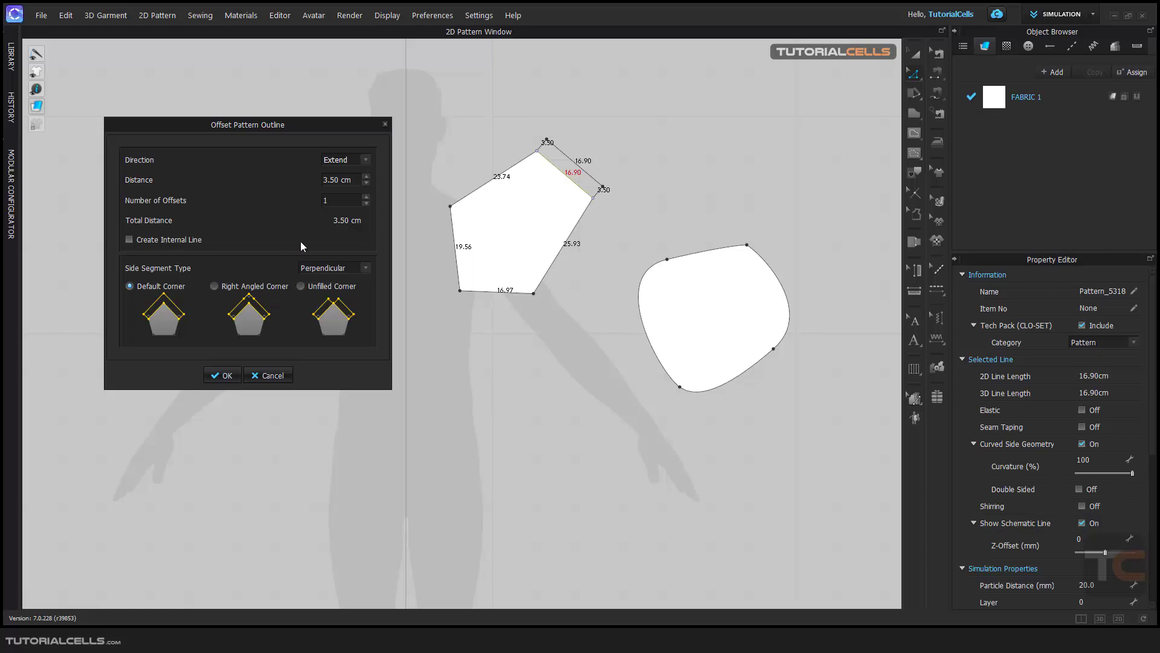
{"action": "left_click", "coordinate": [366, 159]}
{"action": "left_click", "coordinate": [350, 178]}
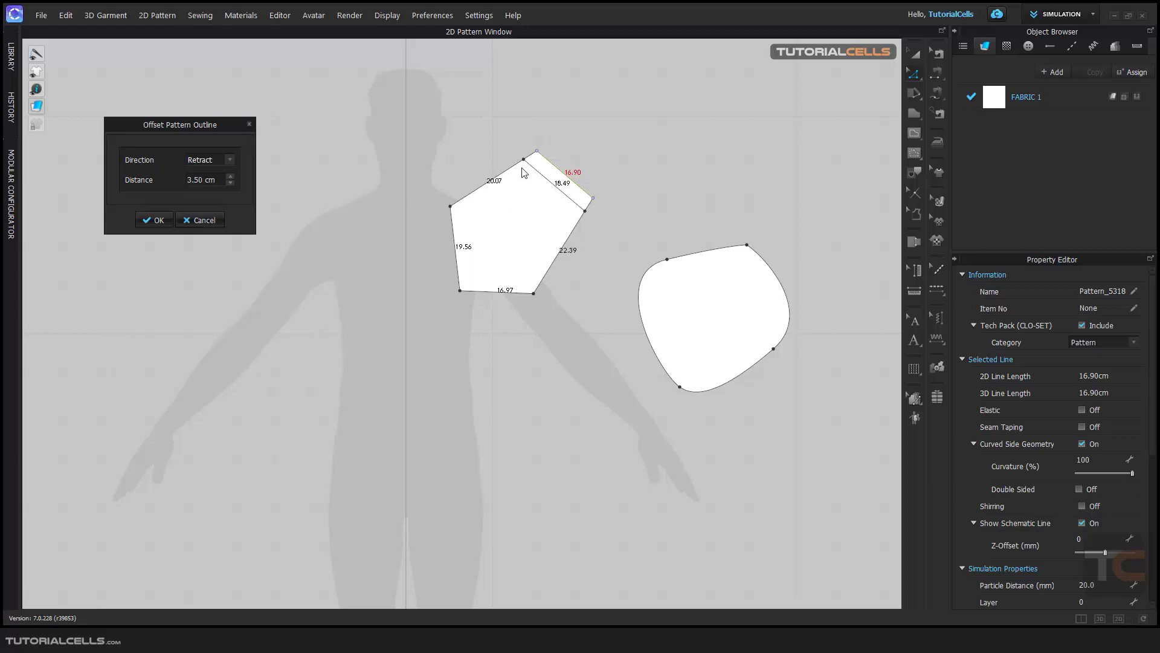
{"action": "left_click_drag", "start_coordinate": [219, 132], "coordinate": [364, 191]}
{"action": "left_click", "coordinate": [383, 232]}
{"action": "left_click", "coordinate": [383, 232]}
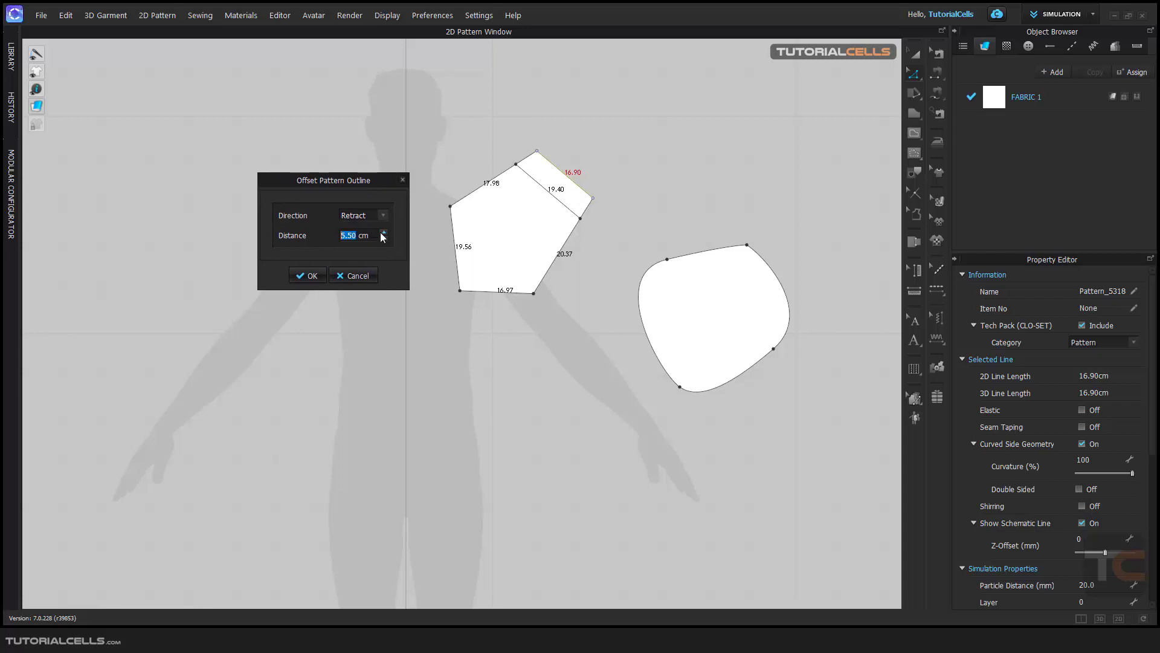
{"action": "left_click", "coordinate": [307, 276]}
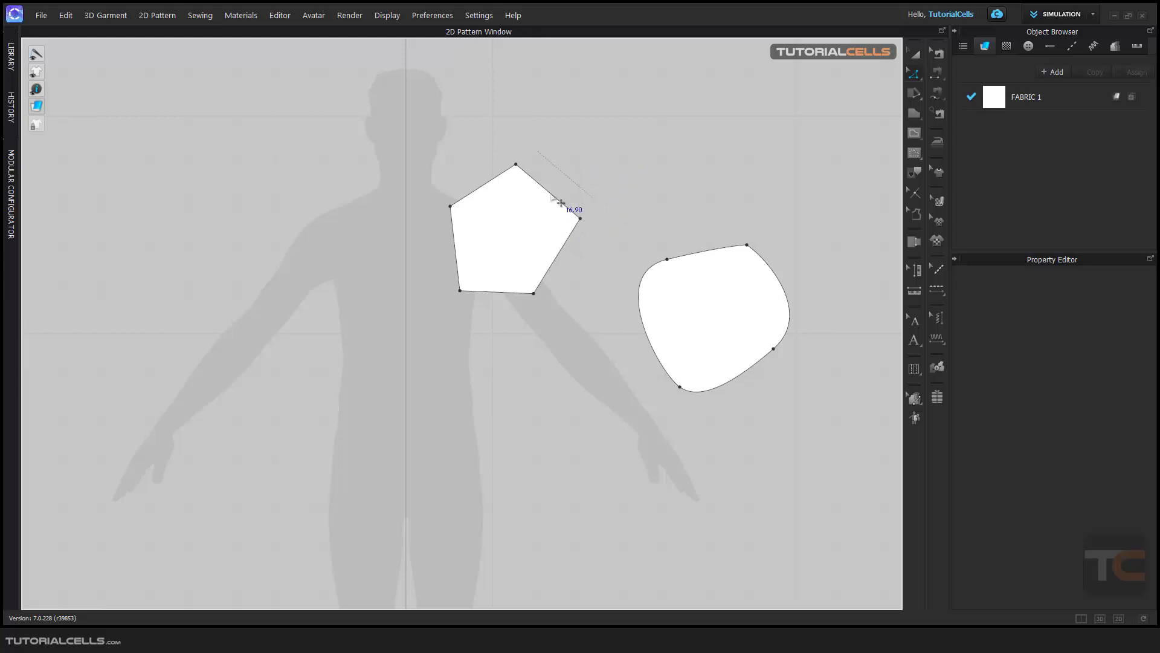
Select both upper pentagon edges and preview an Extend outline offset at 5.50 cm.
{"action": "left_click", "coordinate": [593, 219]}
{"action": "left_click", "coordinate": [507, 182], "text": "shift"}
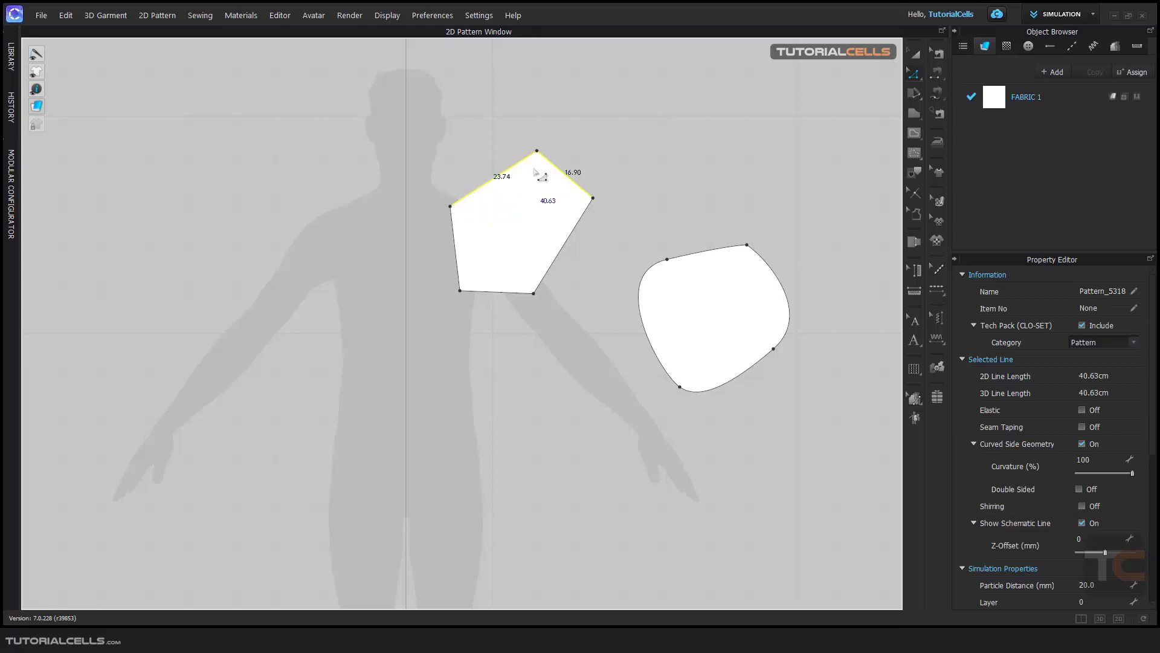
{"action": "right_click", "coordinate": [559, 167]}
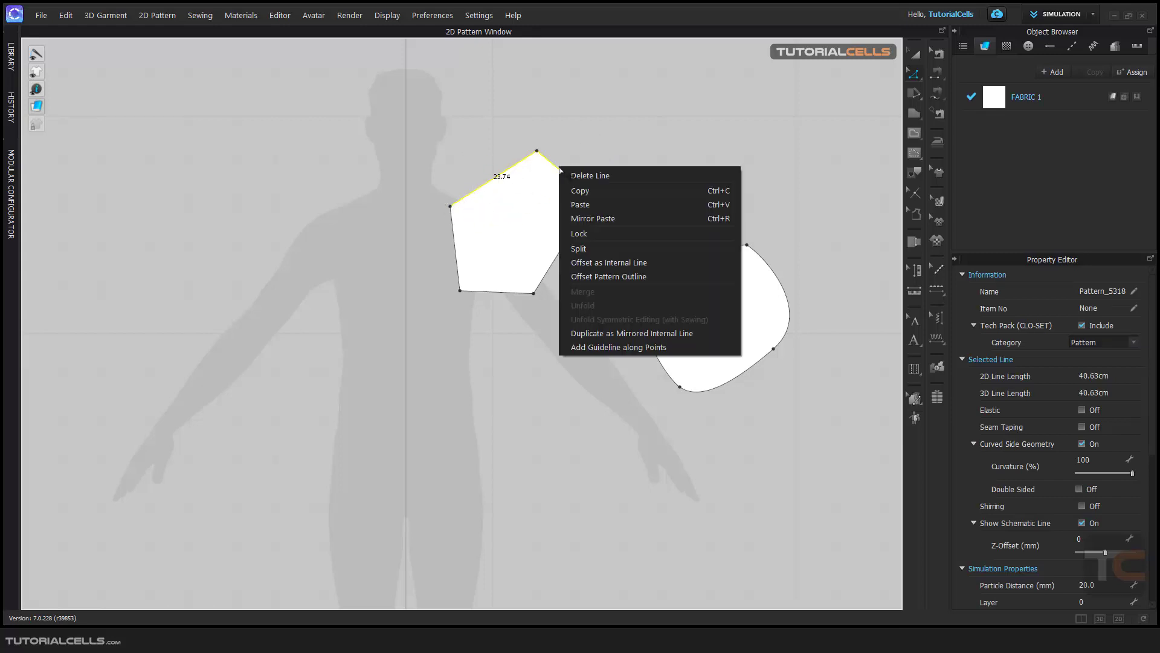
{"action": "left_click", "coordinate": [607, 275]}
{"action": "left_click_drag", "start_coordinate": [562, 238], "coordinate": [282, 157]}
{"action": "left_click", "coordinate": [327, 191]}
{"action": "left_click", "coordinate": [327, 204]}
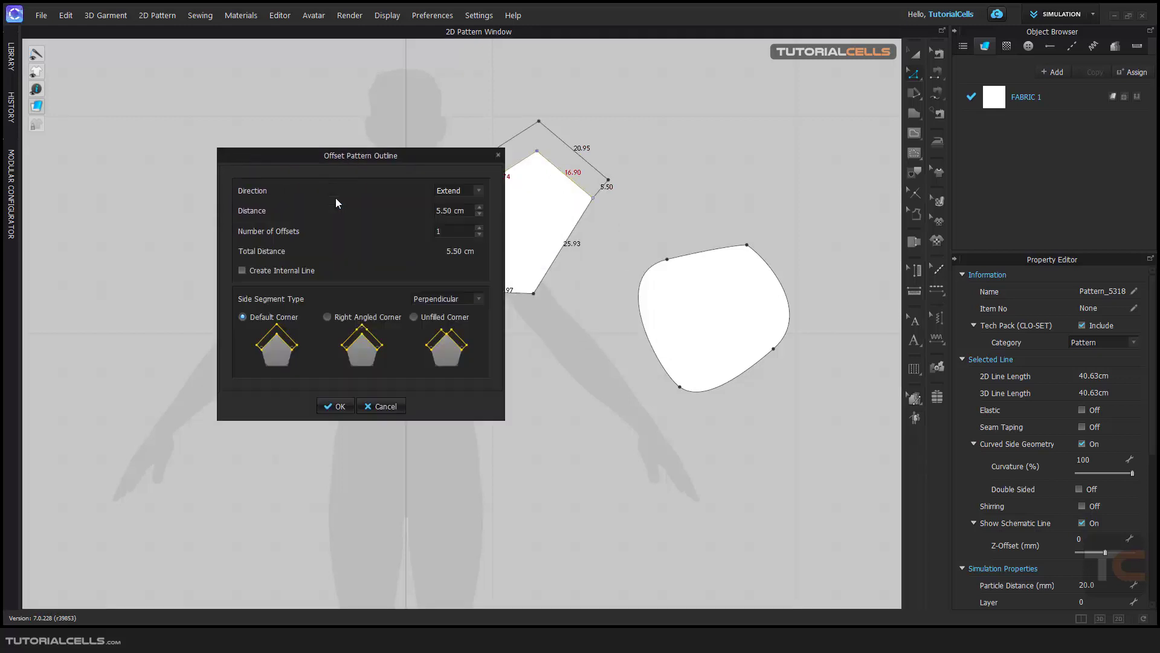
{"action": "left_click_drag", "start_coordinate": [439, 170], "coordinate": [336, 135]}
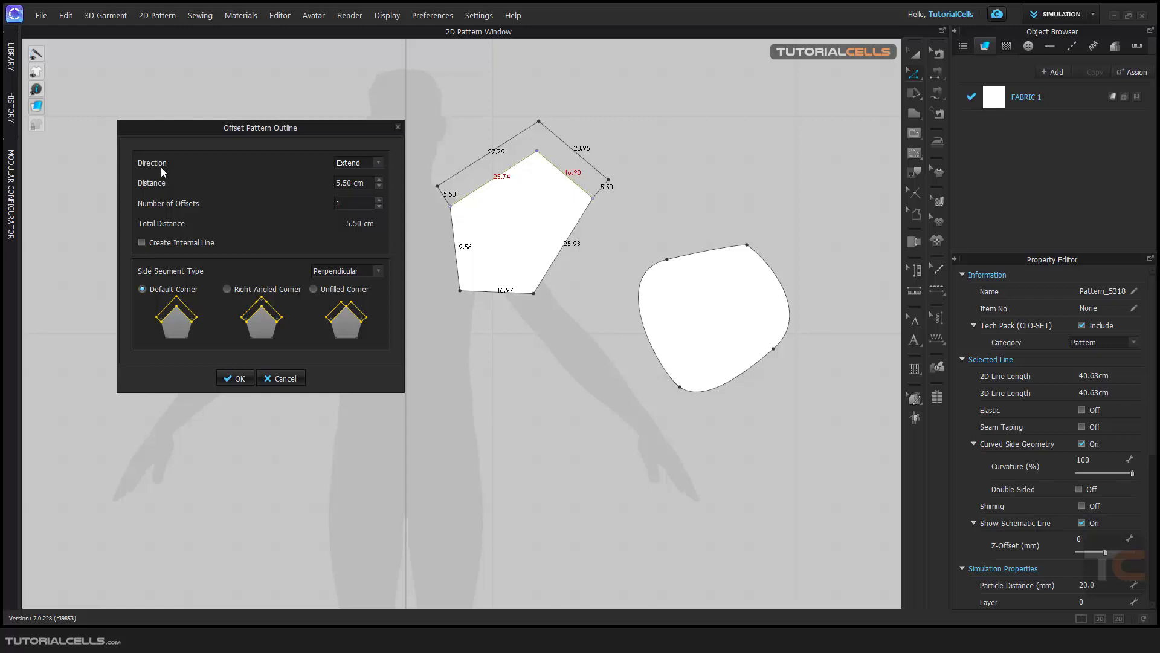
Raise the outward offset to 7.50 cm, try 2 and 3 offsets, then return to 1.
{"action": "left_click", "coordinate": [379, 179]}
{"action": "left_click", "coordinate": [379, 180]}
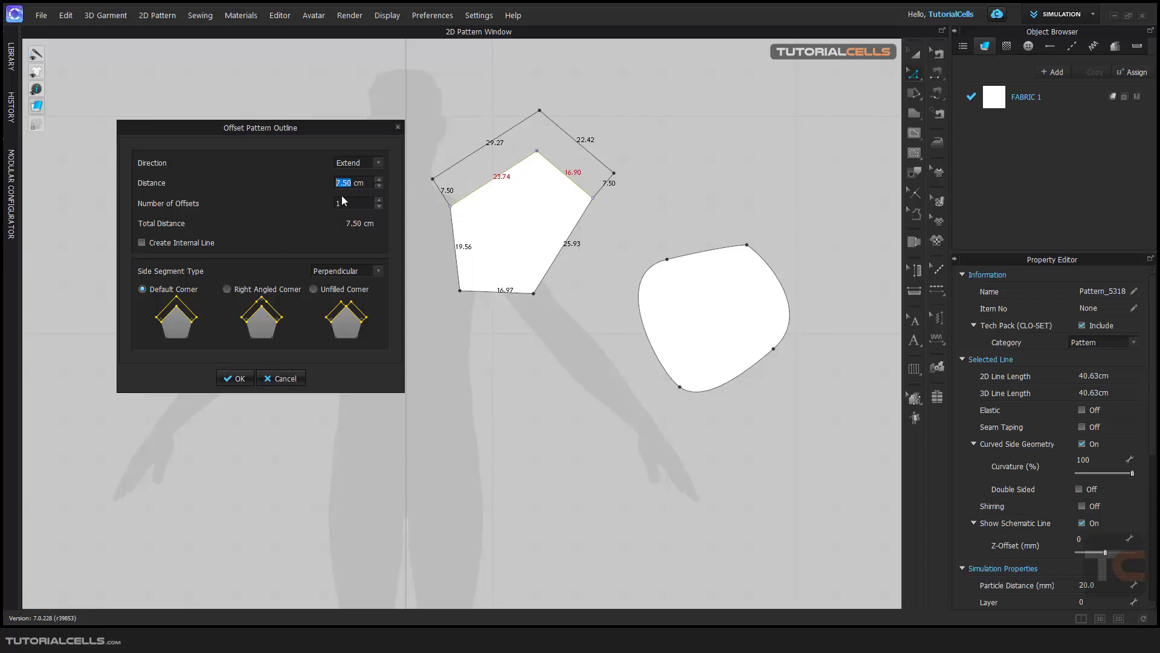
{"action": "left_click", "coordinate": [379, 200]}
{"action": "left_click", "coordinate": [380, 200]}
{"action": "left_click", "coordinate": [379, 207]}
{"action": "left_click", "coordinate": [379, 207]}
Try internal-line creation, two offsets and right-angled corners, then revert to one offset, default corners.
{"action": "left_click", "coordinate": [176, 244]}
{"action": "left_click", "coordinate": [379, 200]}
{"action": "left_click", "coordinate": [142, 242]}
{"action": "left_click", "coordinate": [379, 205]}
{"action": "left_click", "coordinate": [228, 290]}
{"action": "left_click", "coordinate": [178, 290]}
Compare Extend, Perpendicular and Mirror side segment types for the 7.50 cm outline.
{"action": "left_click", "coordinate": [354, 271]}
{"action": "left_click", "coordinate": [356, 290]}
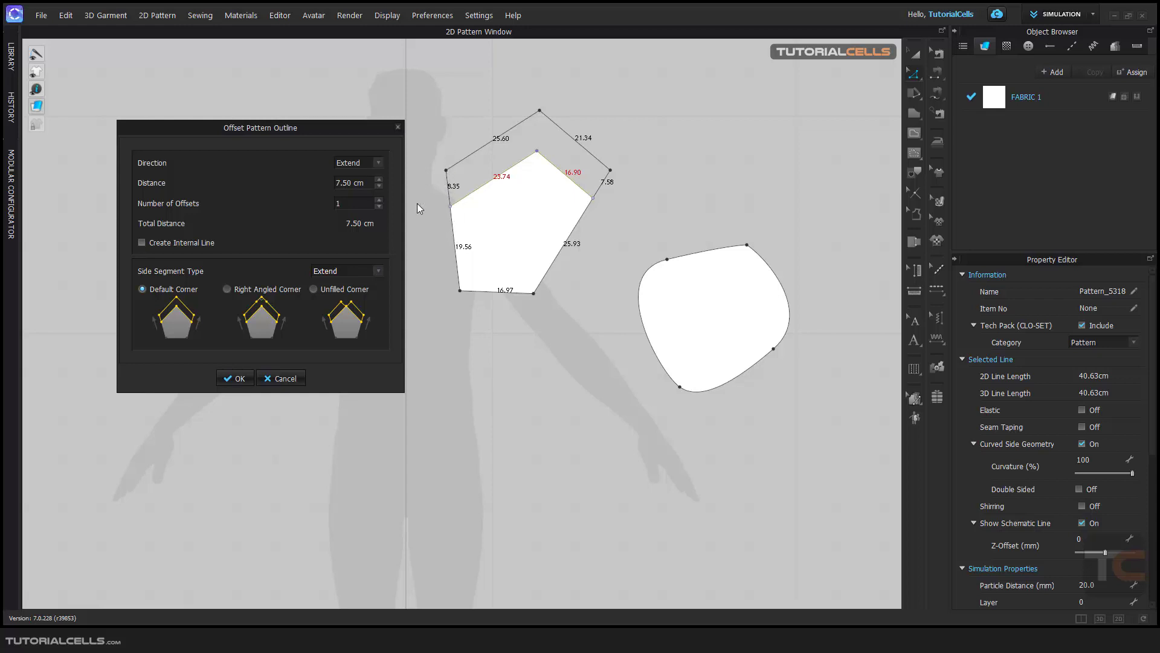
{"action": "left_click", "coordinate": [379, 270]}
{"action": "left_click", "coordinate": [360, 278]}
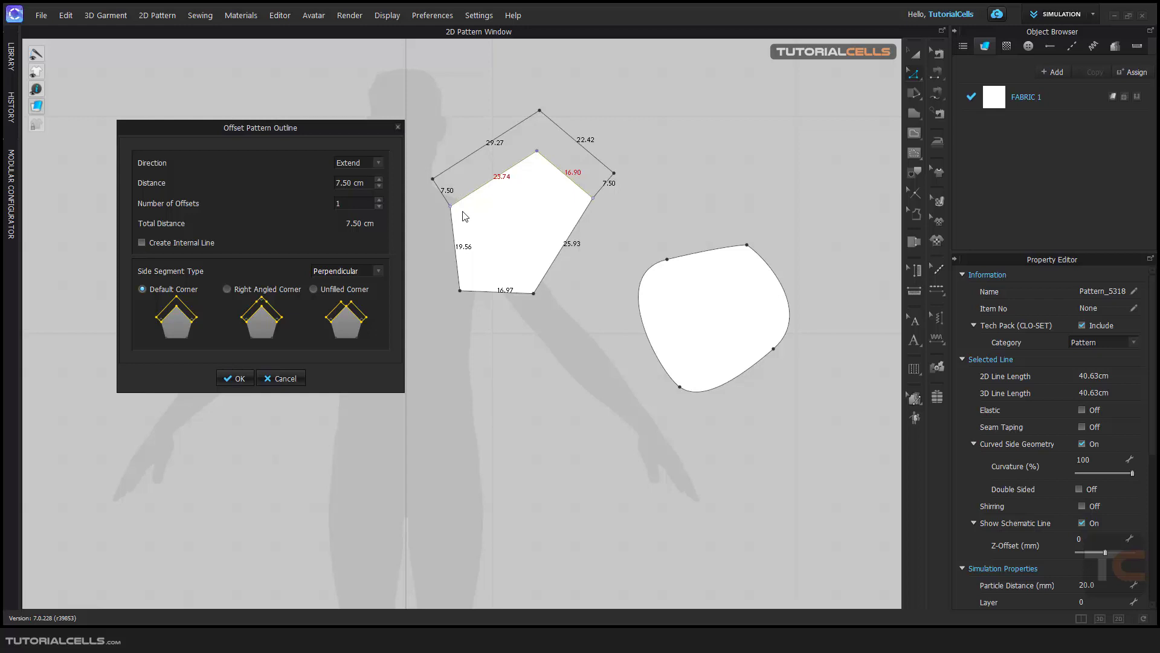
{"action": "left_click", "coordinate": [366, 274]}
{"action": "left_click", "coordinate": [362, 286]}
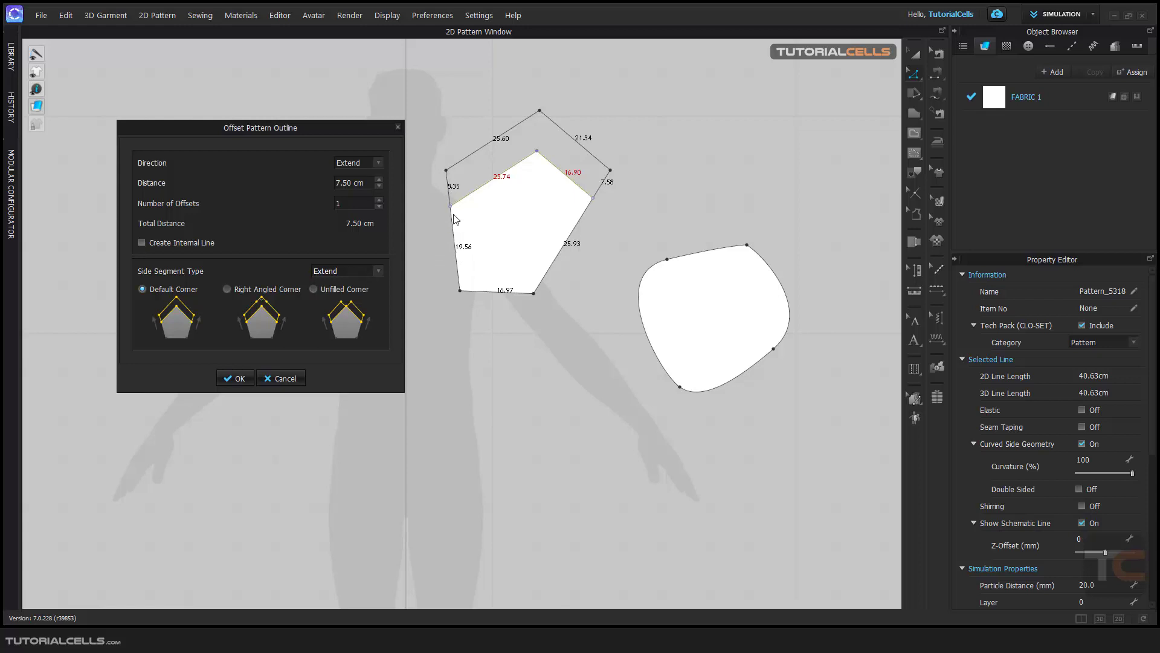
{"action": "left_click", "coordinate": [373, 273]}
{"action": "left_click", "coordinate": [365, 295]}
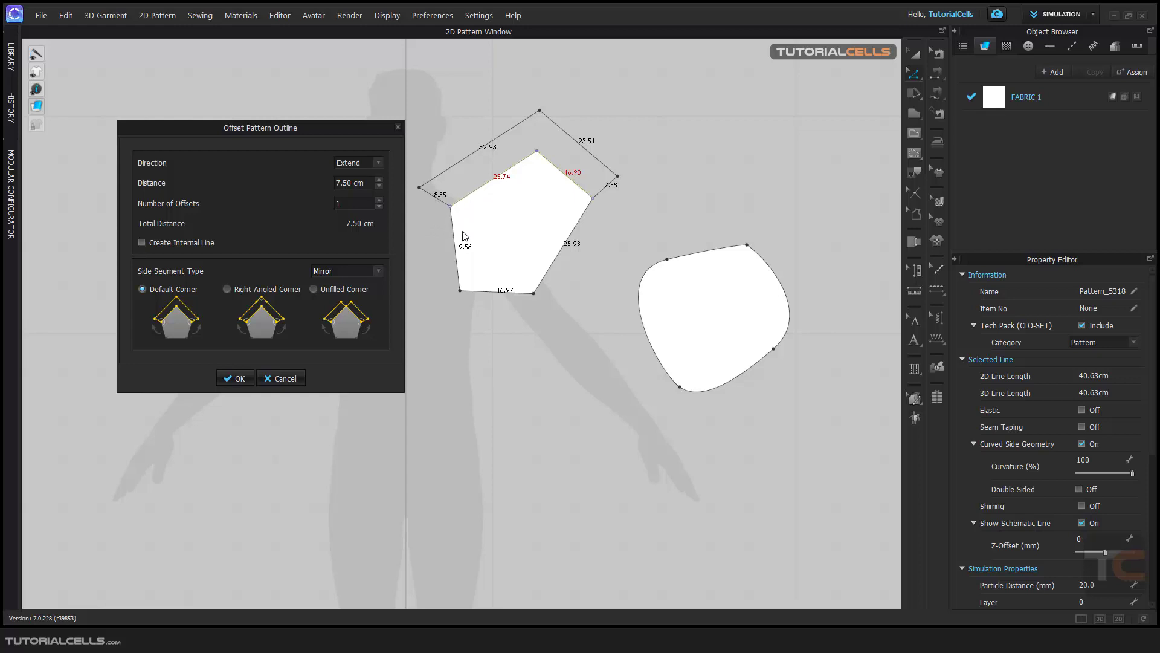
{"action": "left_click", "coordinate": [378, 269]}
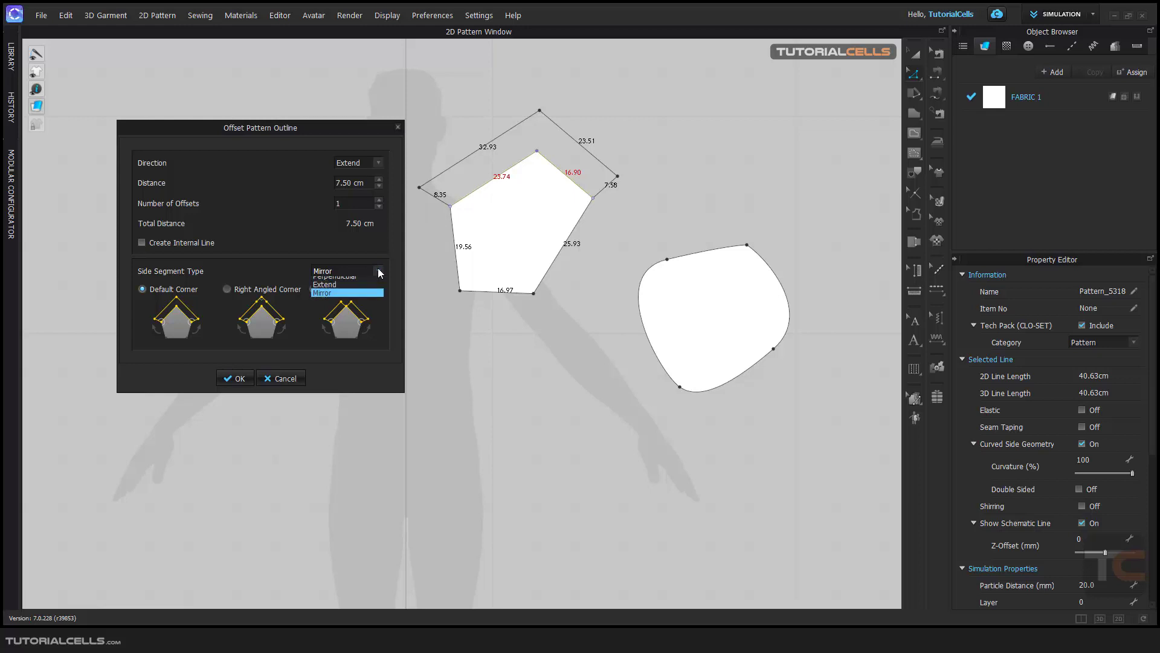
{"action": "left_click", "coordinate": [359, 289]}
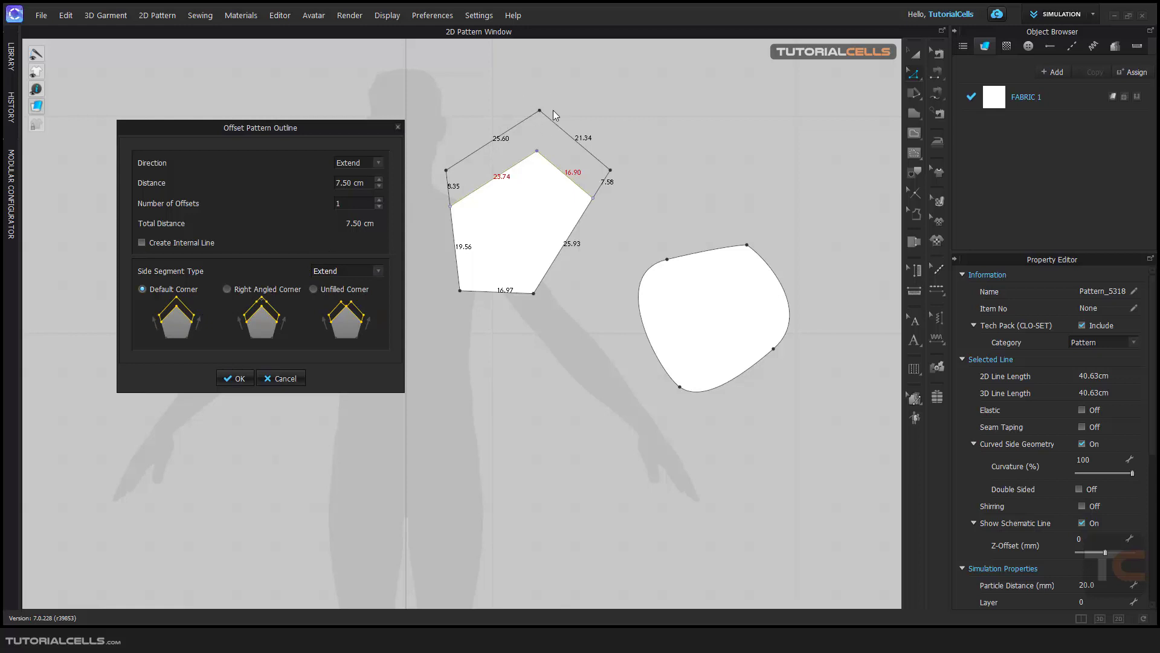
{"action": "left_click", "coordinate": [349, 271]}
{"action": "left_click", "coordinate": [353, 281]}
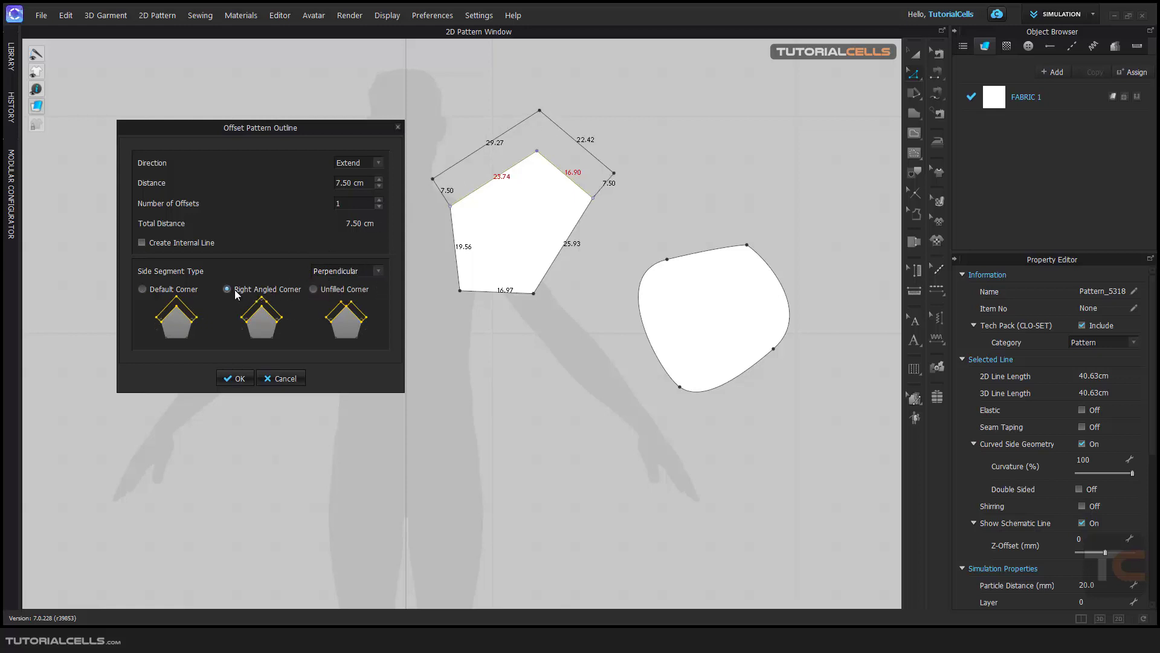
Set side segments back to Extend and compare unfilled, right-angled and default corner styles.
{"action": "left_click", "coordinate": [323, 288]}
{"action": "left_click", "coordinate": [228, 290]}
{"action": "left_click", "coordinate": [179, 290]}
{"action": "left_click", "coordinate": [373, 273]}
{"action": "left_click", "coordinate": [343, 293]}
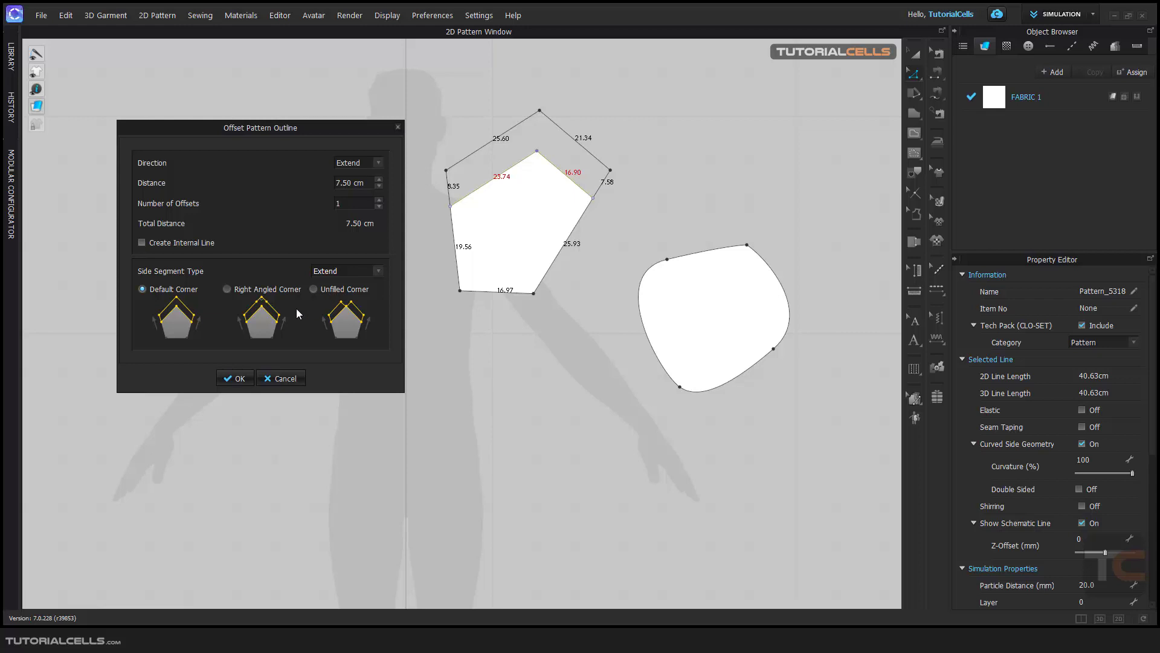
{"action": "left_click", "coordinate": [237, 290]}
{"action": "left_click", "coordinate": [341, 290]}
{"action": "left_click", "coordinate": [253, 292]}
Apply the 7.50 cm outline offset and select the internal line tracing the original top edges.
{"action": "left_click", "coordinate": [237, 378]}
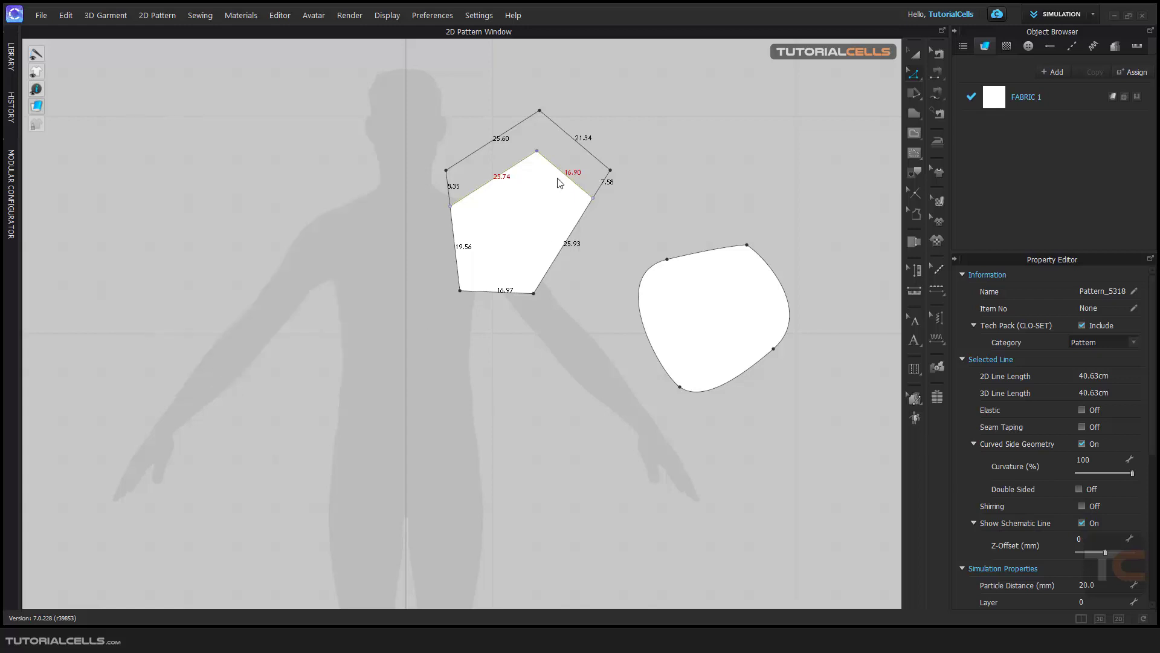
{"action": "left_click", "coordinate": [548, 173]}
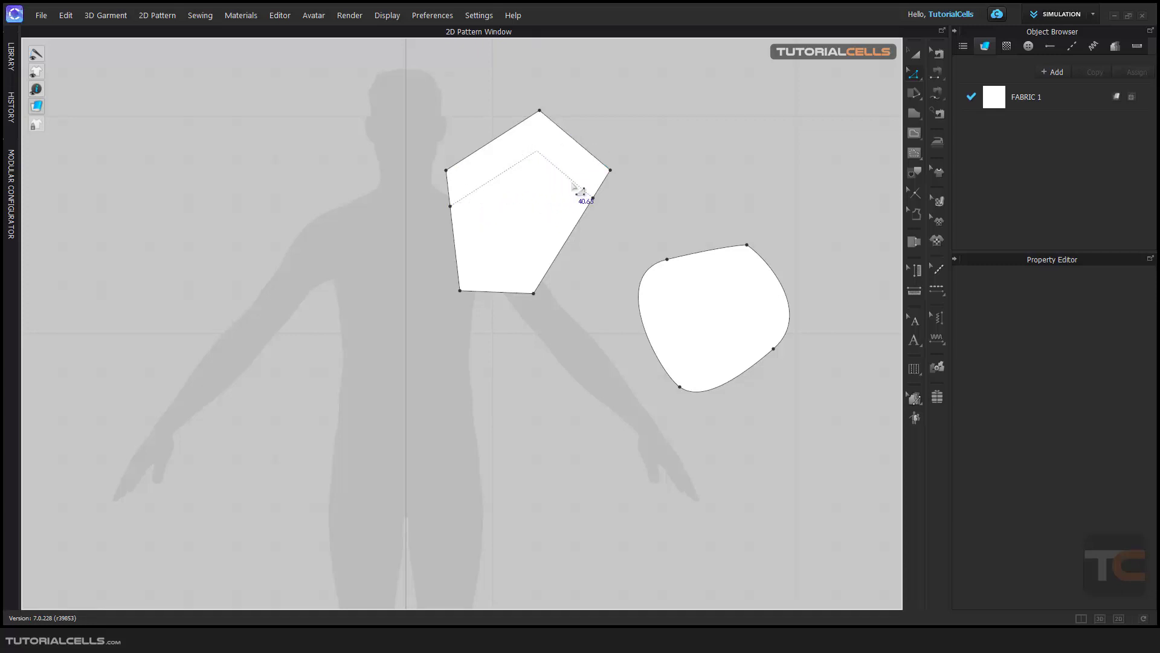
{"action": "left_click", "coordinate": [916, 173]}
{"action": "left_click", "coordinate": [518, 162]}
{"action": "left_click", "coordinate": [916, 57]}
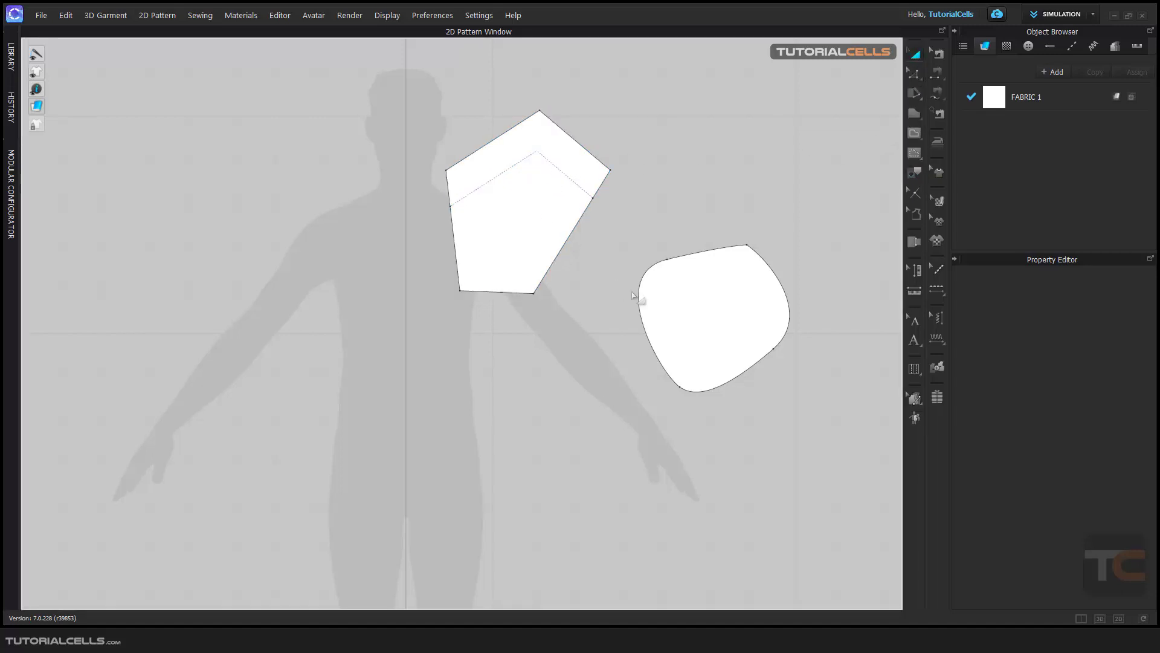
Select the rounded pattern's left and right curved edges and bring up their context menu.
{"action": "middle_click_drag", "start_coordinate": [708, 296], "coordinate": [655, 287]}
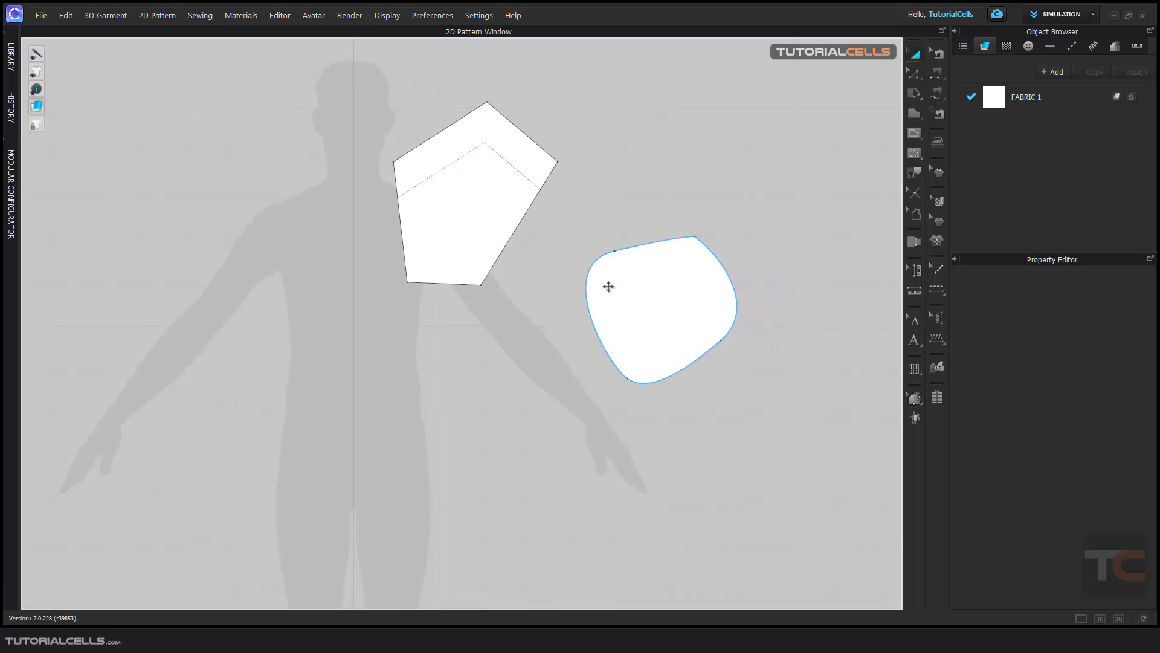
{"action": "left_click", "coordinate": [915, 75]}
{"action": "left_click", "coordinate": [593, 298]}
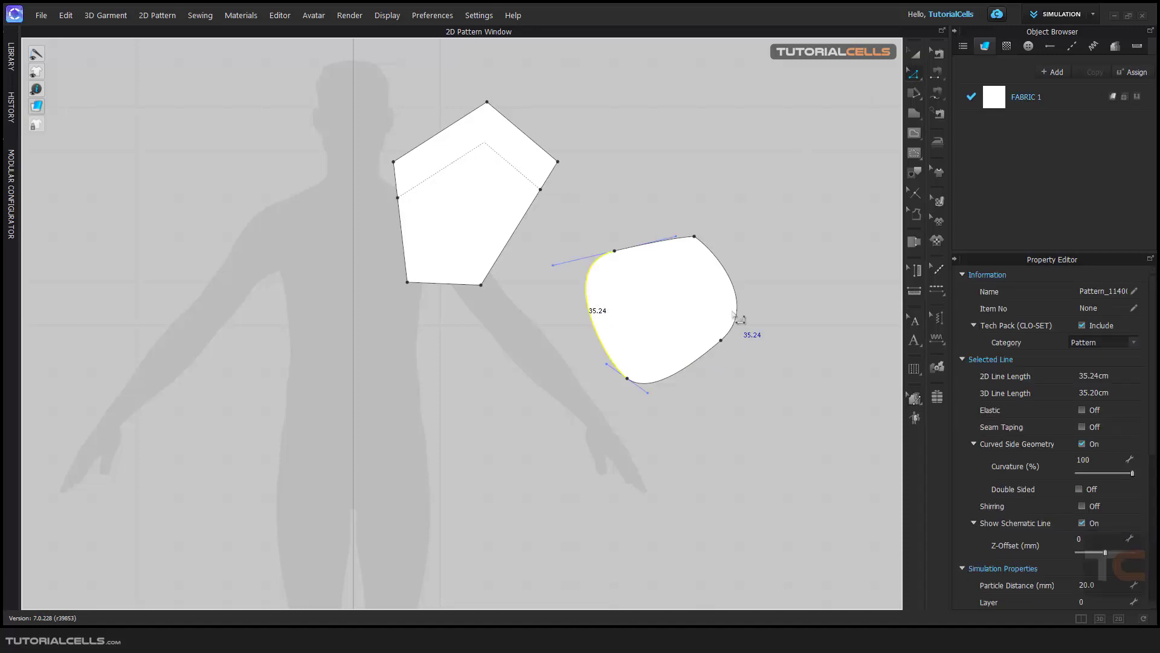
{"action": "left_click", "coordinate": [723, 306], "text": "shift"}
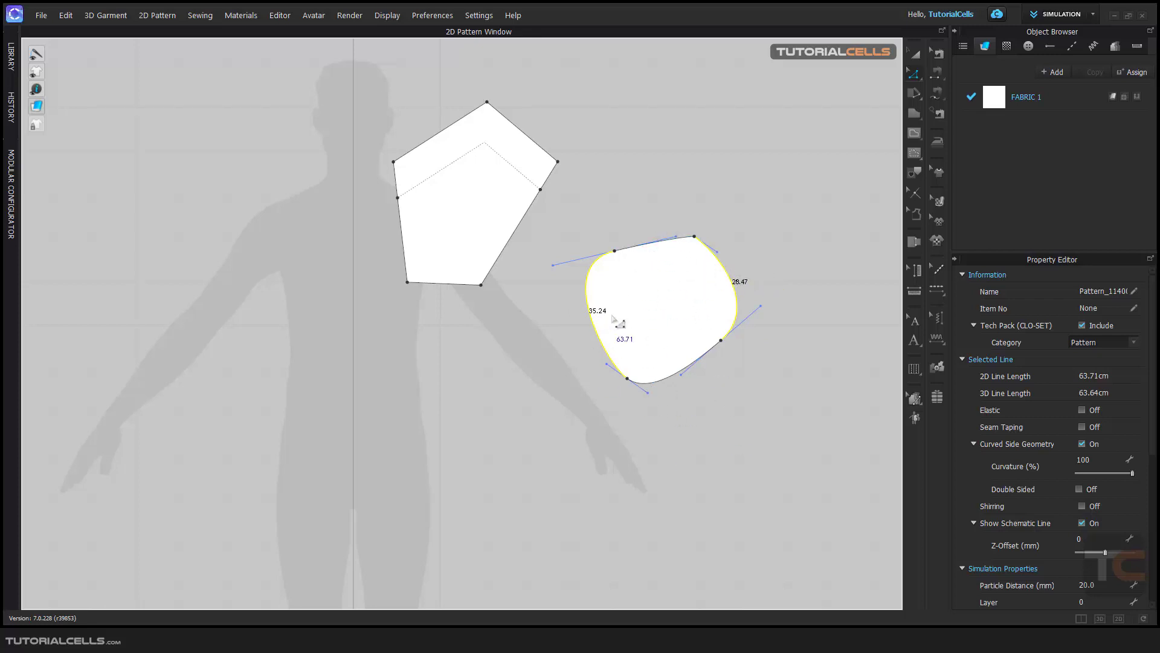
{"action": "right_click", "coordinate": [584, 281]}
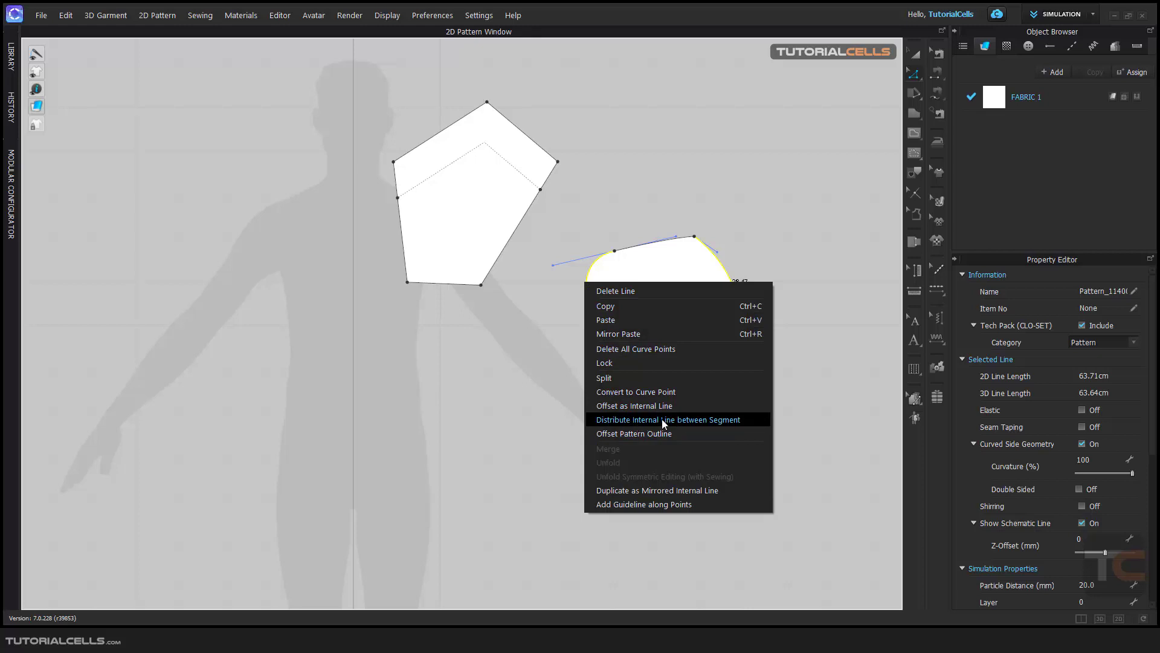
Start Distribute Internal Line between Segment and set the number of offsets to 5.
{"action": "left_click", "coordinate": [720, 422]}
{"action": "left_click_drag", "start_coordinate": [611, 197], "coordinate": [437, 216]}
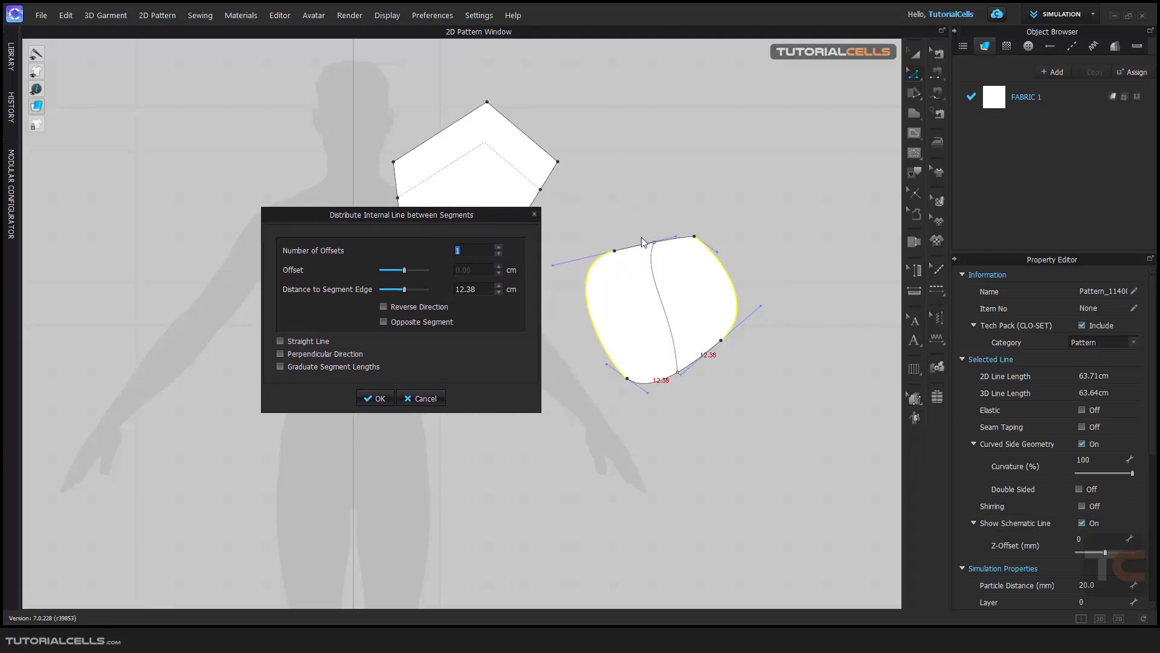
{"action": "left_click", "coordinate": [498, 248]}
{"action": "left_click", "coordinate": [499, 248]}
{"action": "left_click", "coordinate": [499, 247]}
{"action": "left_click", "coordinate": [499, 248]}
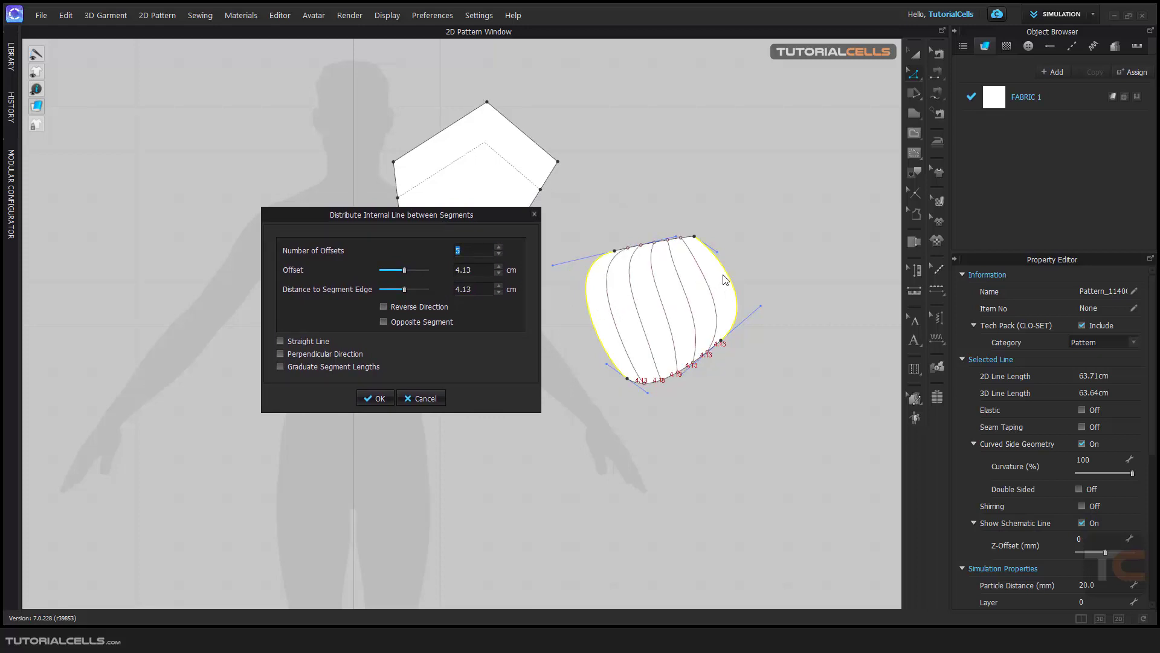
Widen the line spacing and edge distance, keeping measurement from the original segment.
{"action": "left_click_drag", "start_coordinate": [403, 271], "coordinate": [423, 289]}
{"action": "left_click_drag", "start_coordinate": [391, 293], "coordinate": [414, 289]}
{"action": "left_click", "coordinate": [384, 322]}
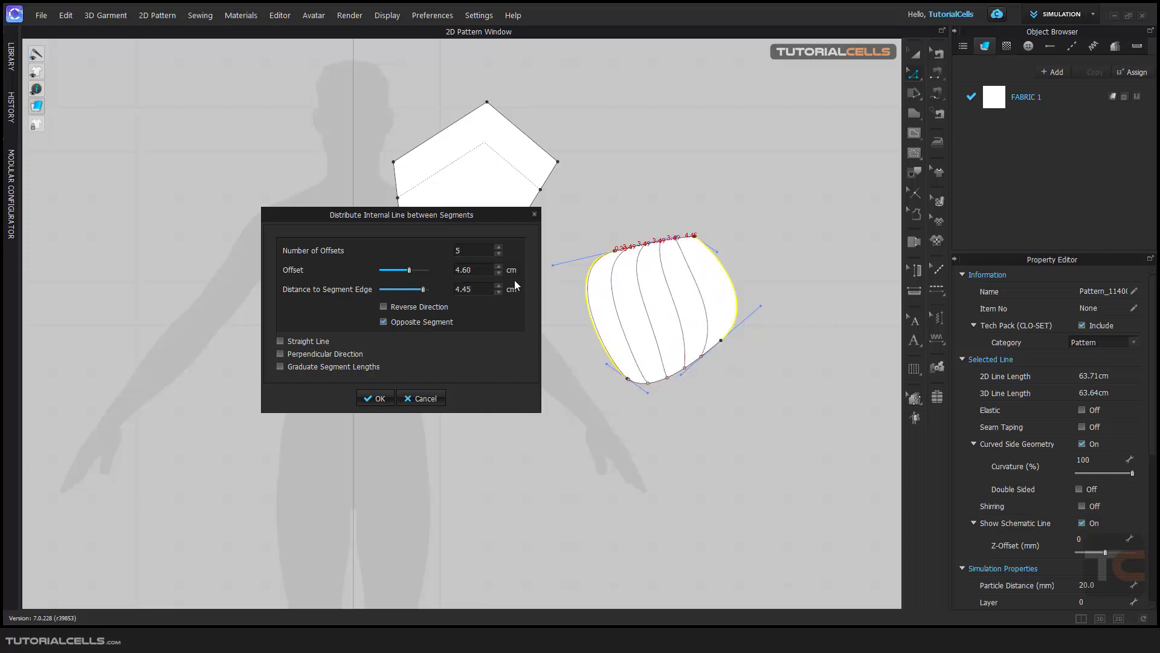
{"action": "left_click", "coordinate": [384, 307]}
{"action": "left_click", "coordinate": [384, 307]}
{"action": "left_click", "coordinate": [384, 322]}
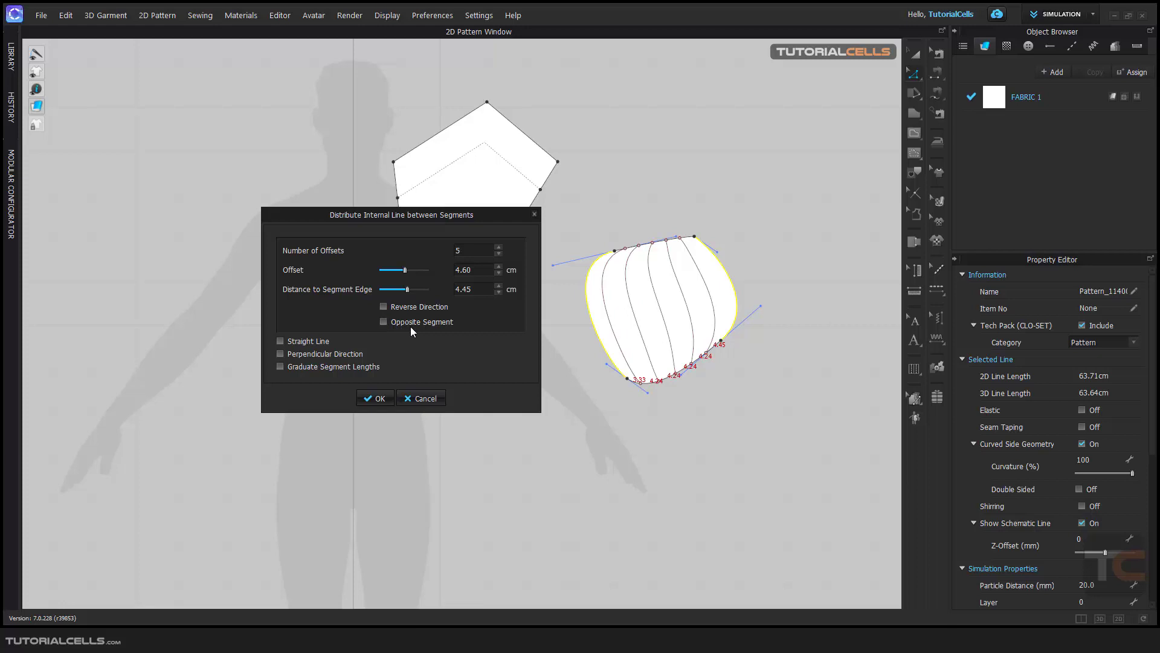
Keep the lines curved and non-perpendicular, enable Graduate Segment Lengths, and create the five lines.
{"action": "left_click", "coordinate": [317, 342]}
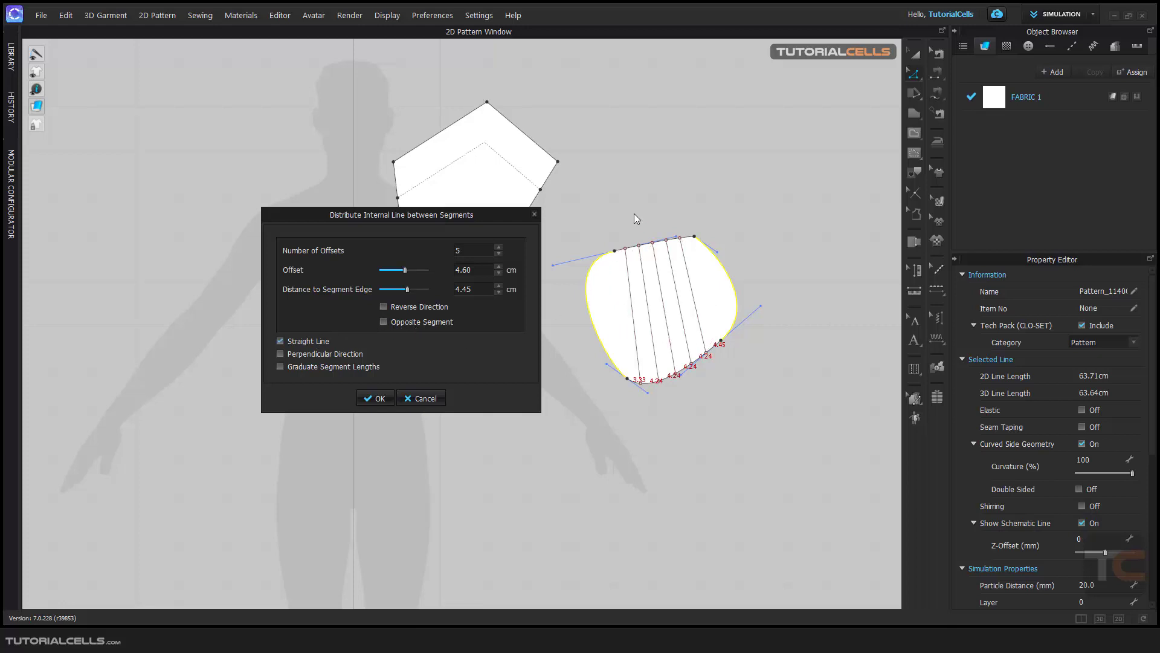
{"action": "left_click", "coordinate": [304, 341]}
{"action": "left_click", "coordinate": [307, 354]}
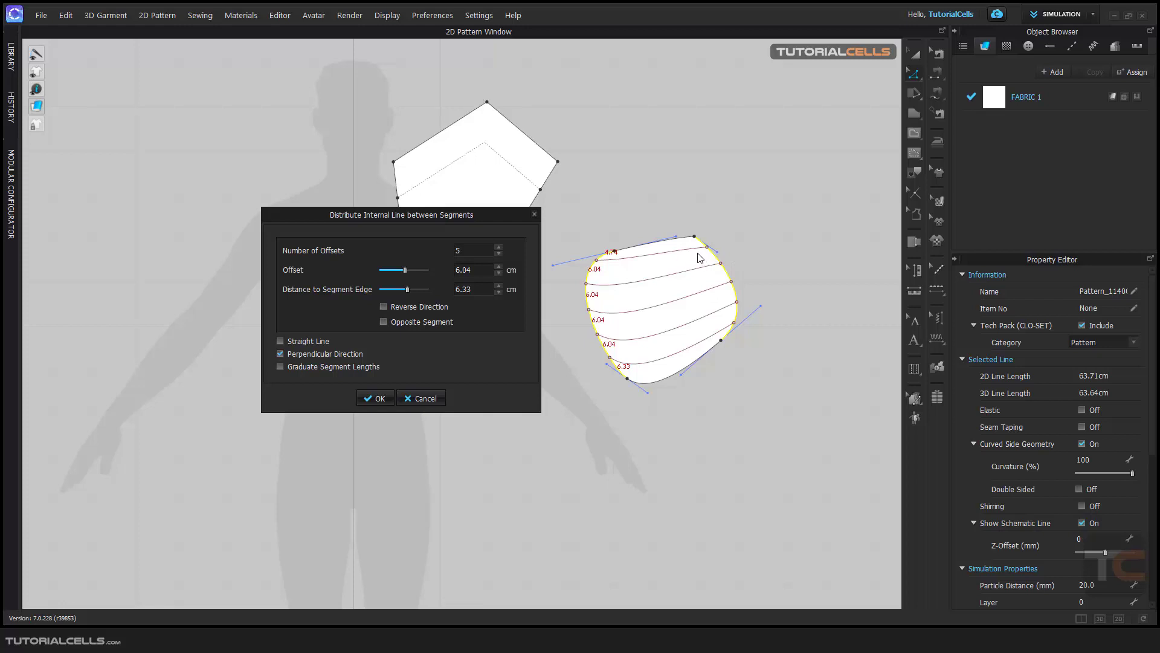
{"action": "left_click", "coordinate": [280, 341]}
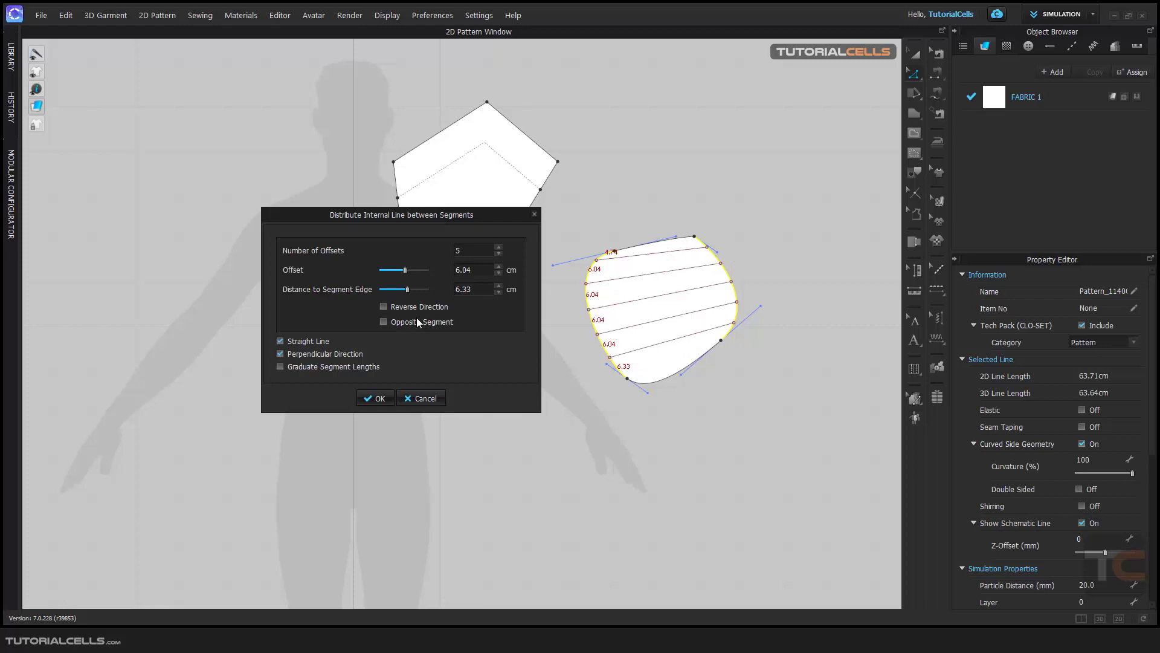
{"action": "left_click", "coordinate": [307, 343]}
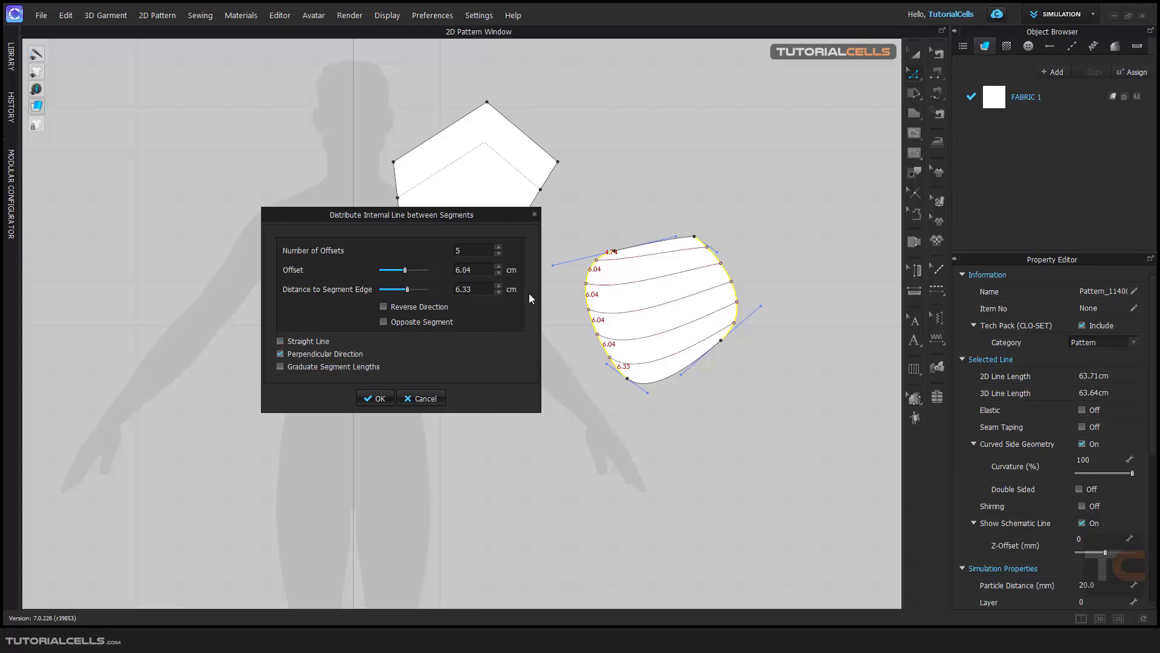
{"action": "left_click", "coordinate": [280, 355]}
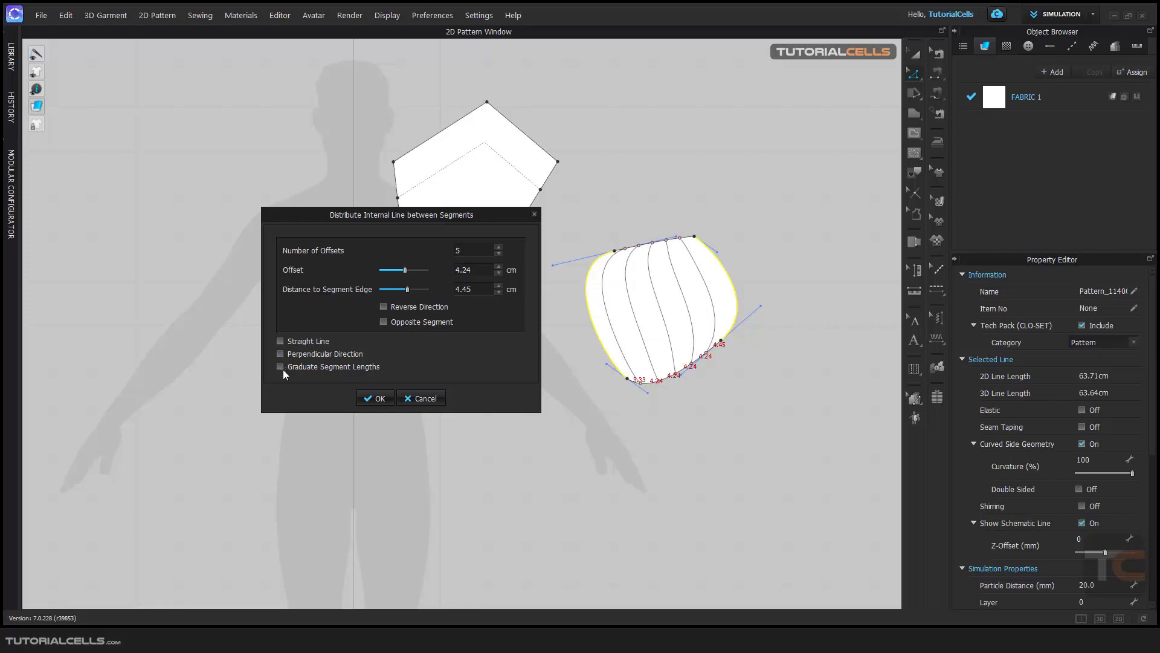
{"action": "left_click", "coordinate": [281, 367]}
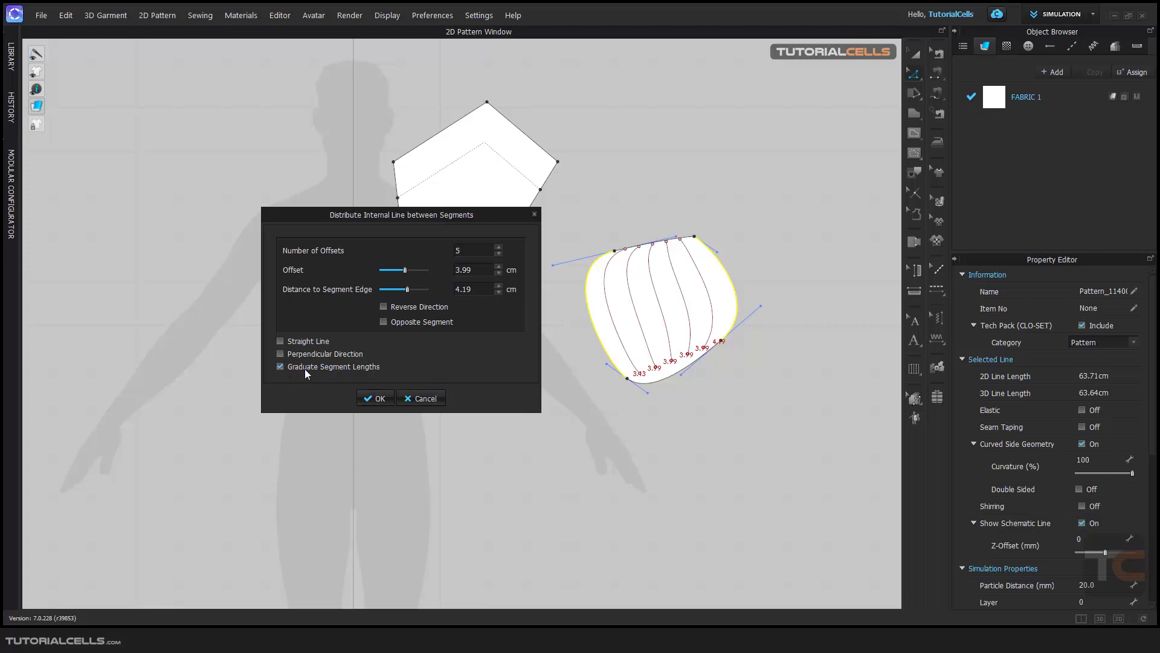
{"action": "left_click", "coordinate": [380, 398]}
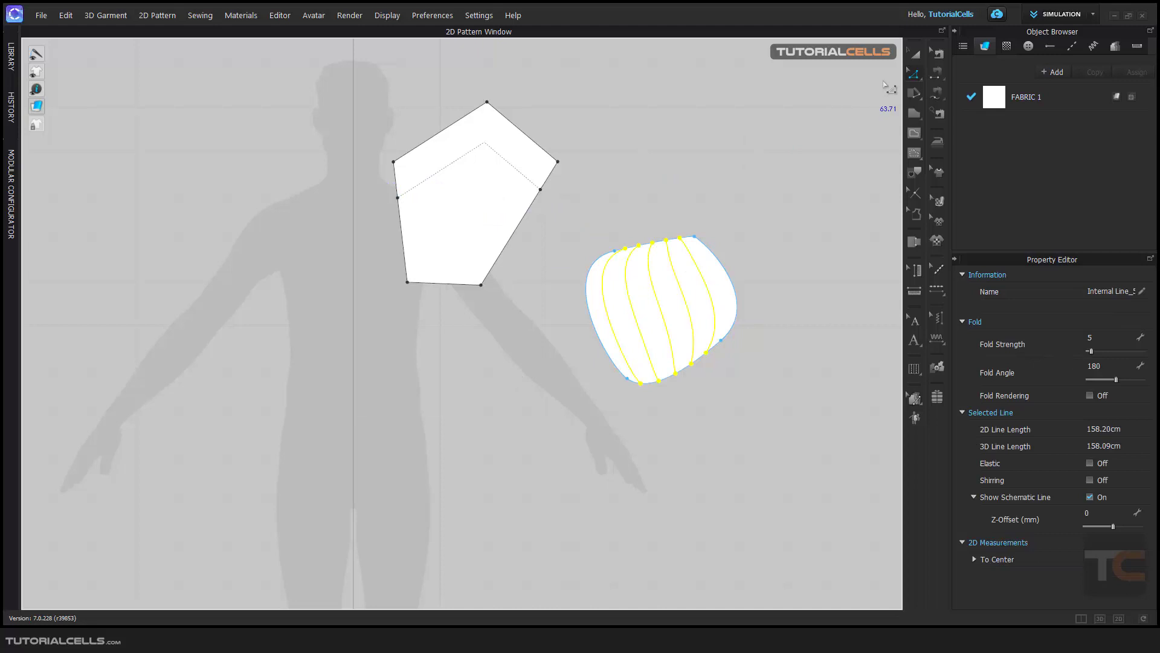
Distribute internal lines between the pentagon's left and right edges with 4 offsets.
{"action": "left_click", "coordinate": [409, 242]}
{"action": "left_click", "coordinate": [510, 240], "text": "shift"}
{"action": "right_click", "coordinate": [510, 240]}
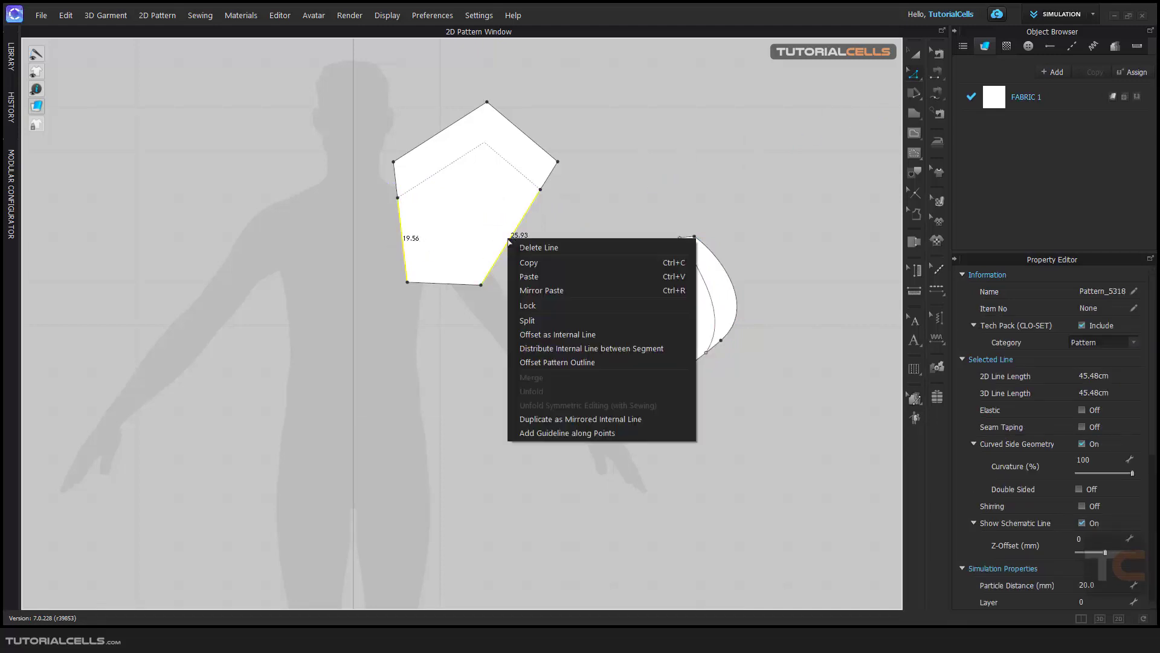
{"action": "left_click", "coordinate": [572, 349]}
{"action": "left_click_drag", "start_coordinate": [495, 207], "coordinate": [139, 211]}
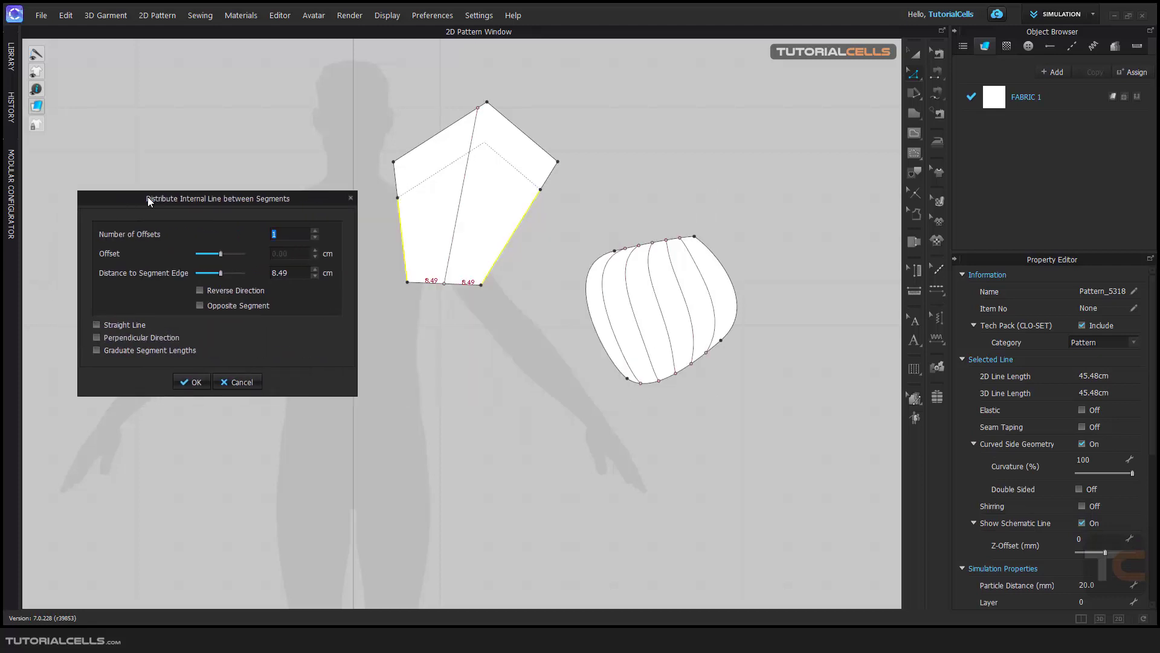
{"action": "left_click", "coordinate": [315, 231]}
{"action": "left_click", "coordinate": [314, 231]}
{"action": "left_click", "coordinate": [315, 232]}
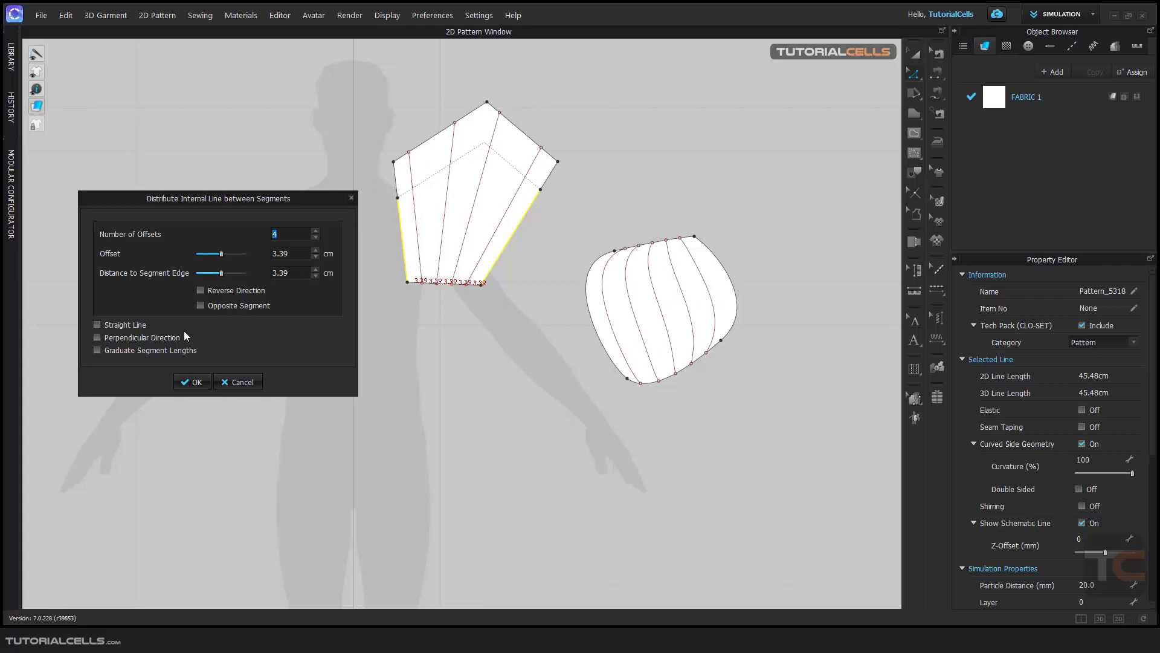
Leave Graduate Segment Lengths off and create the four internal lines.
{"action": "left_click", "coordinate": [97, 350]}
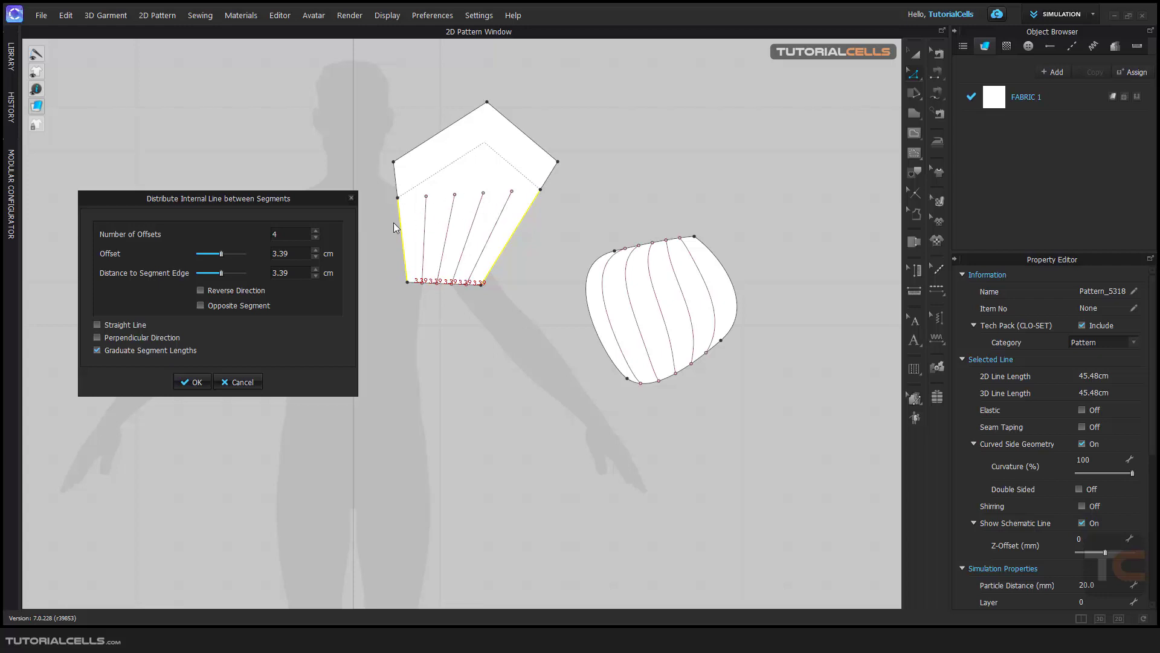
{"action": "left_click", "coordinate": [152, 352]}
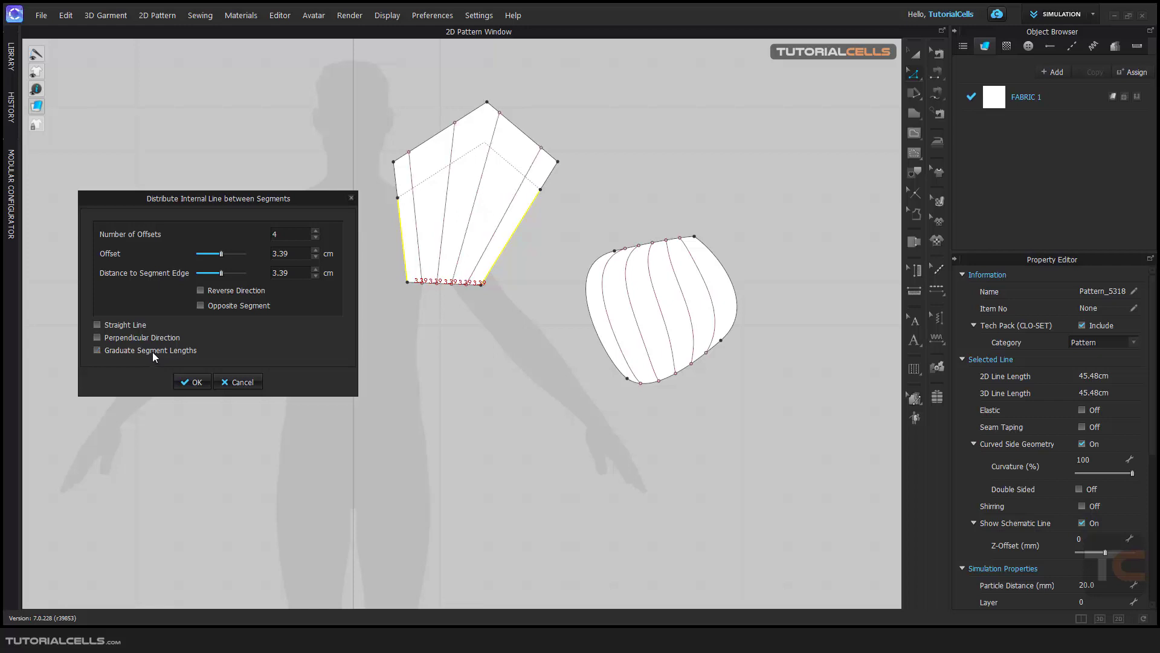
{"action": "left_click", "coordinate": [191, 382]}
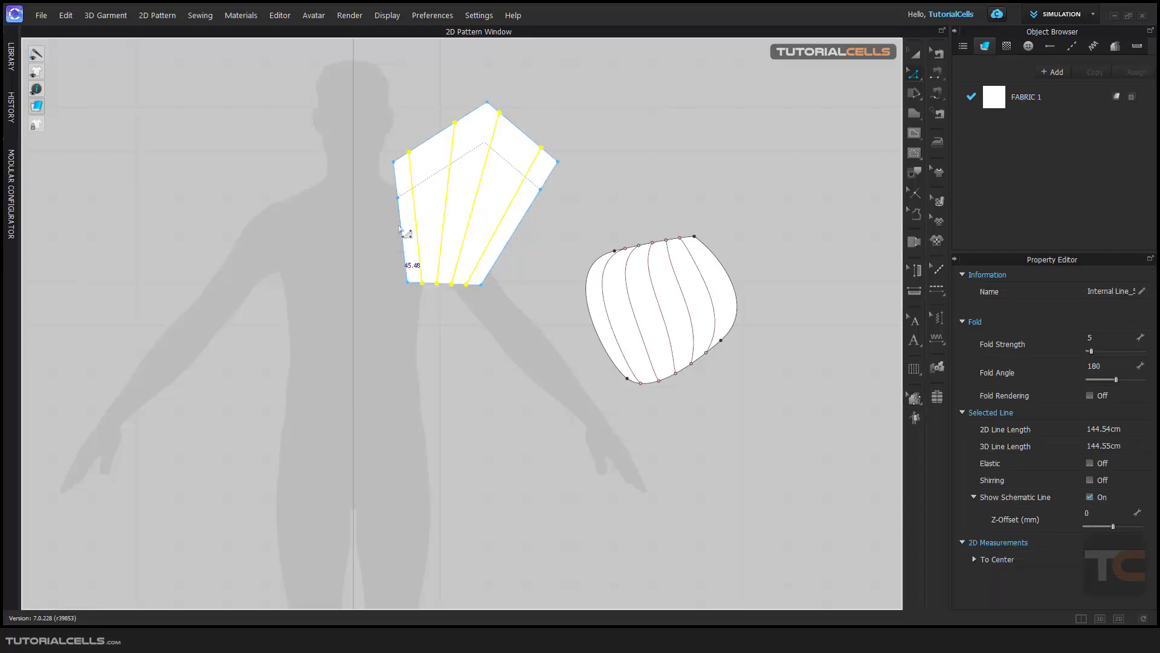
{"action": "left_click", "coordinate": [610, 167]}
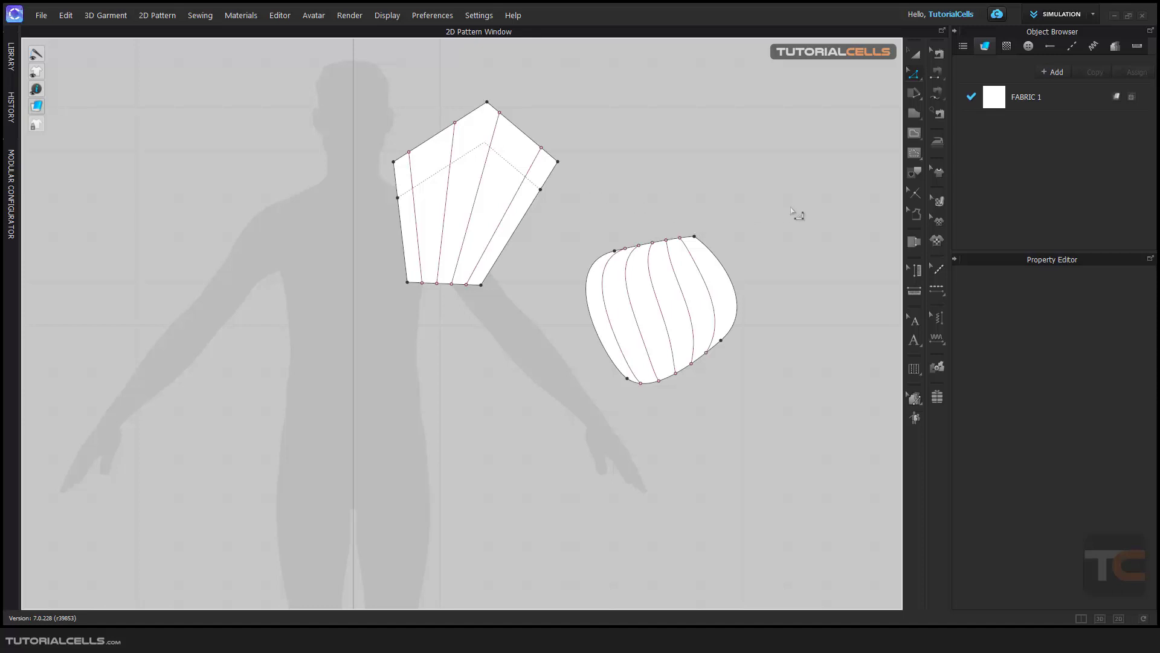
{"action": "left_click", "coordinate": [914, 370]}
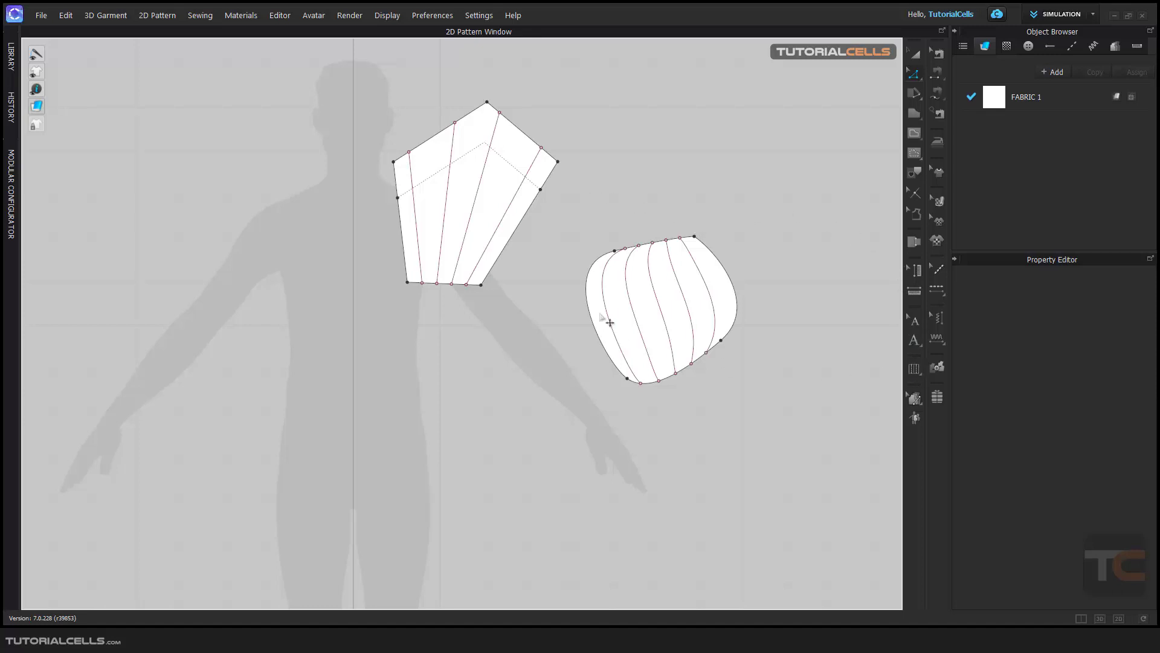